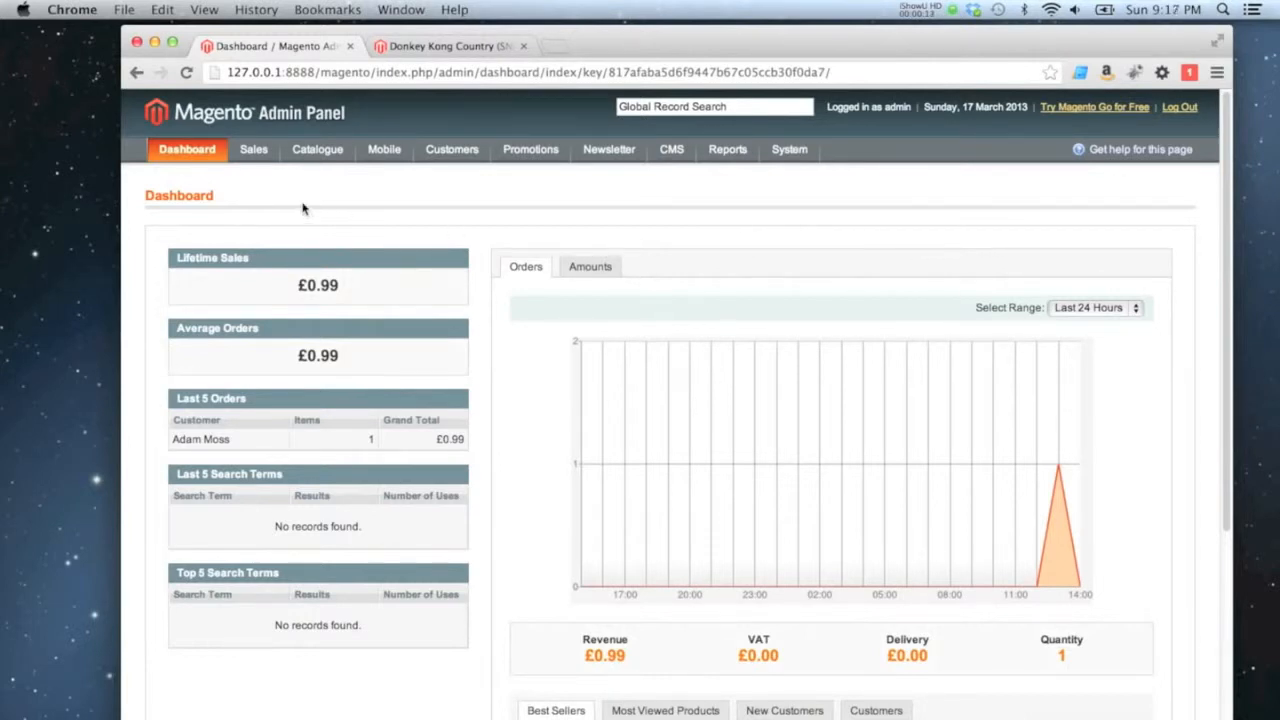
Open the list of product VAT classes to review the available classes.
mouse_move(262, 152)
mouse_move(274, 348)
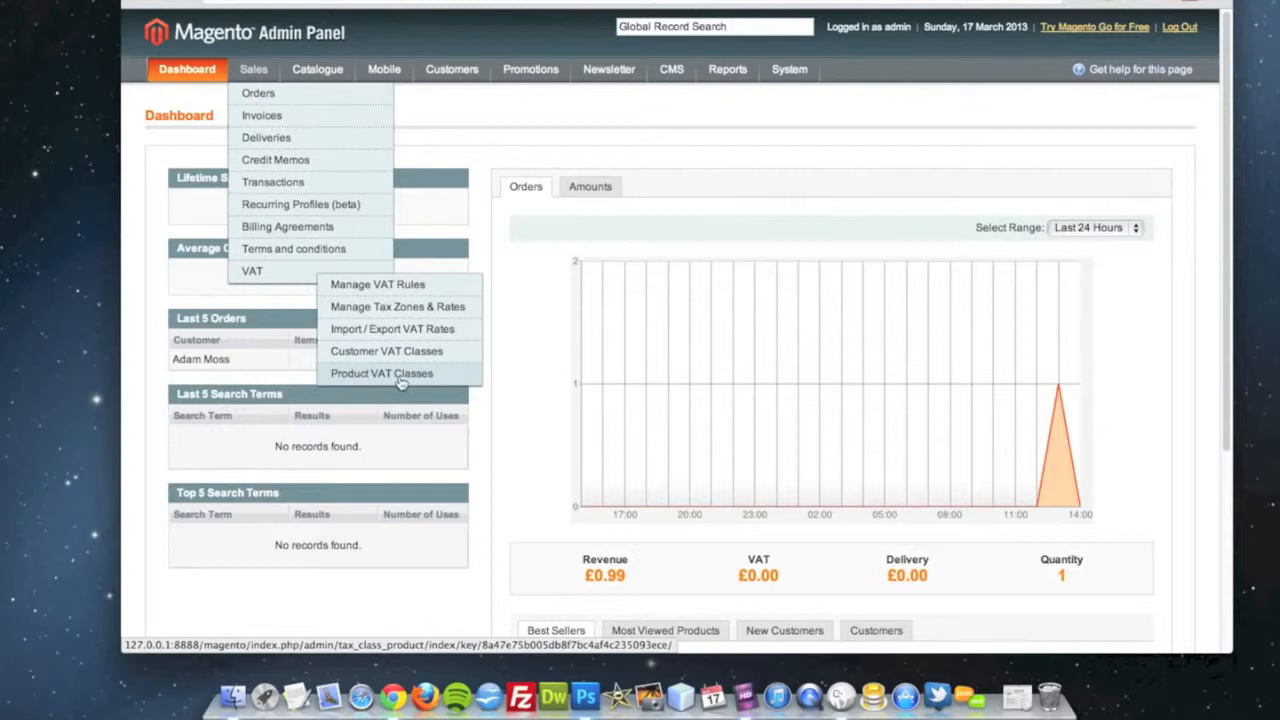
click(400, 383)
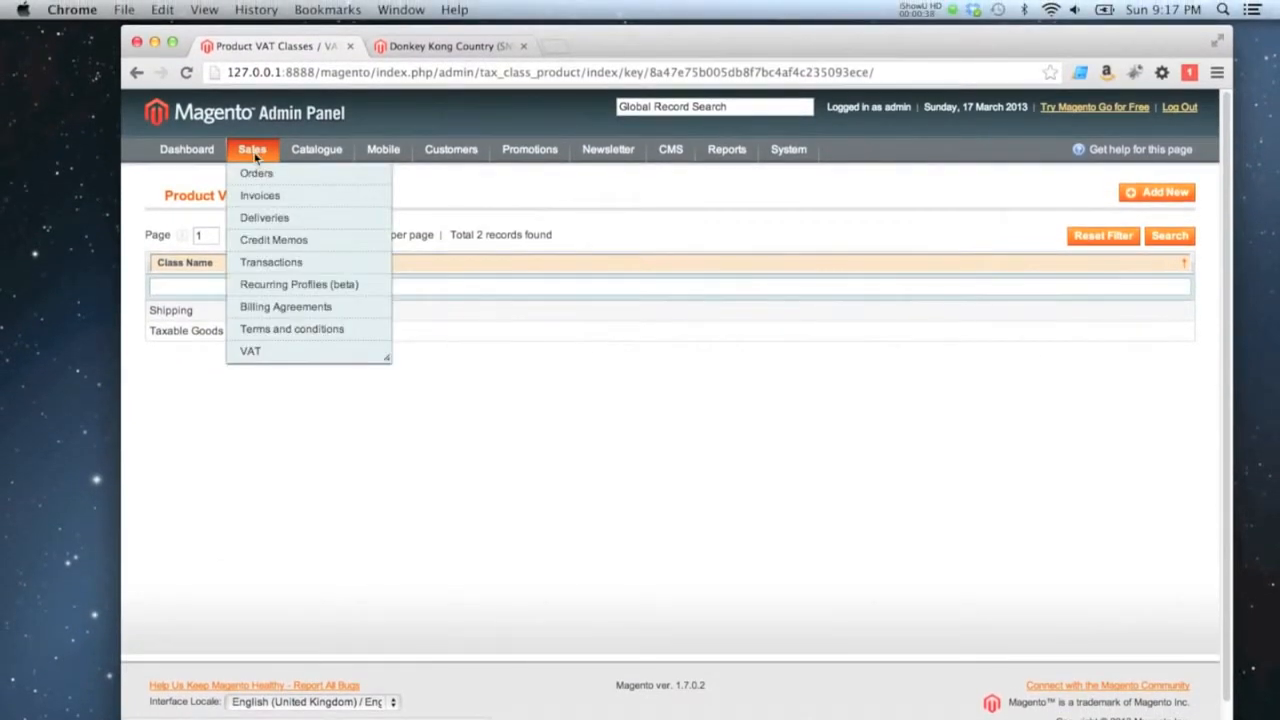
Open the price settings of the Donkey Kong Country (SNES) product to check its VAT class.
click(305, 176)
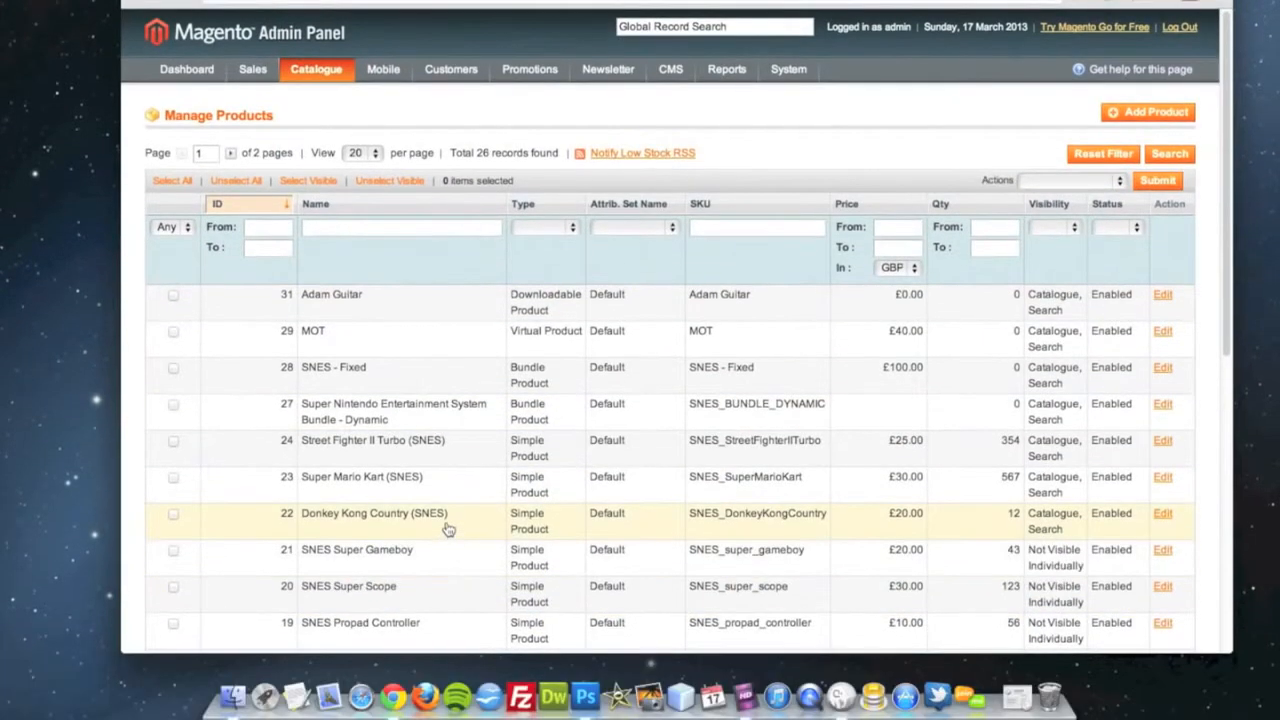
click(446, 528)
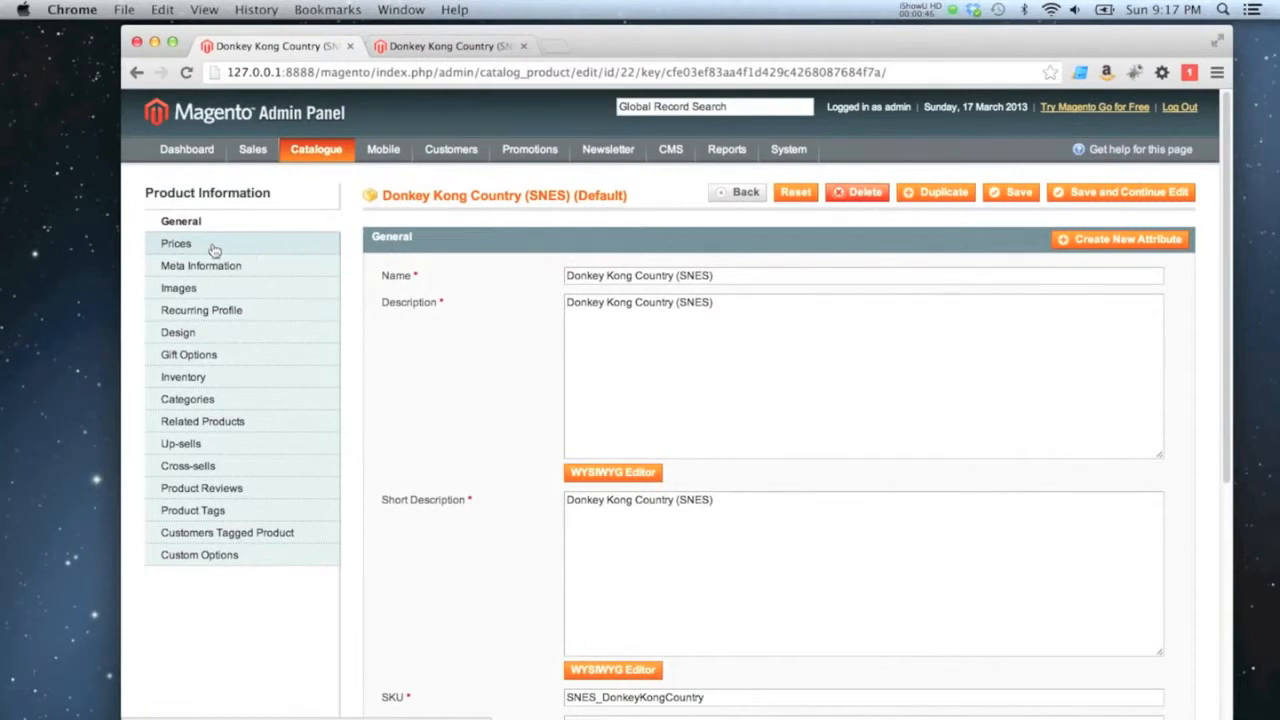
click(218, 168)
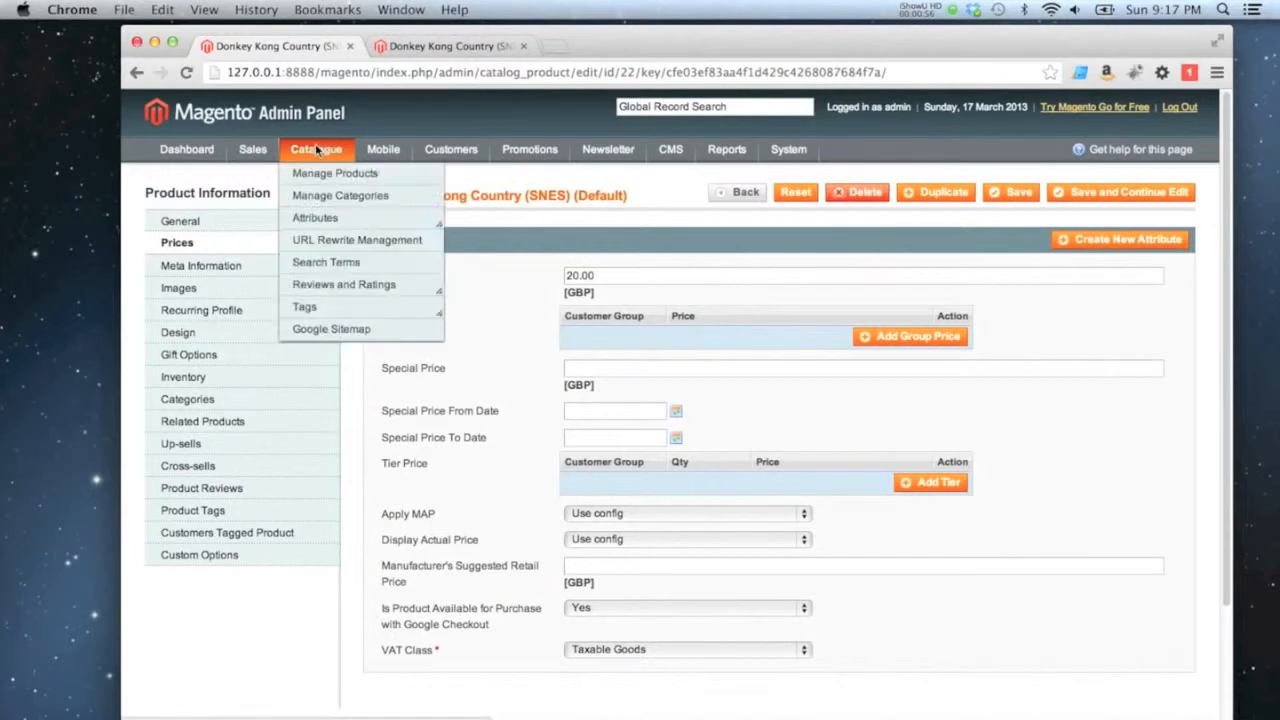
Review the customer VAT classes and the VAT class assigned to each customer group.
mouse_move(253, 150)
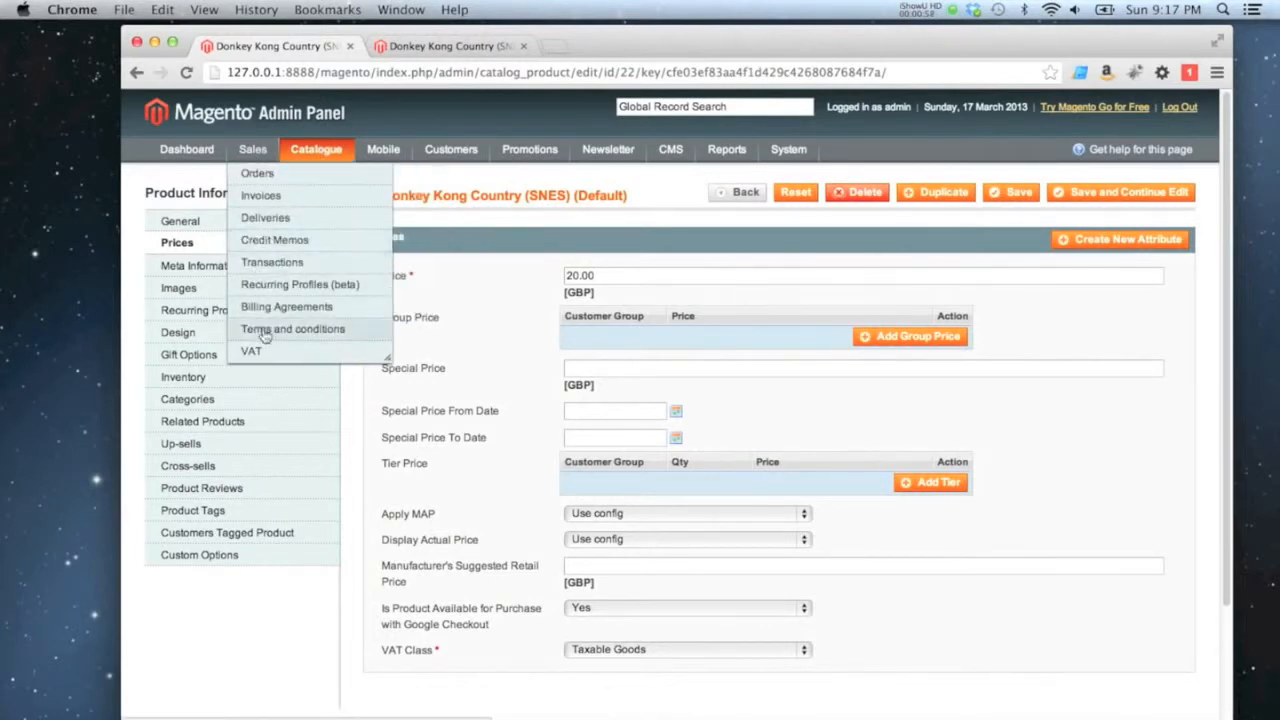
mouse_move(255, 350)
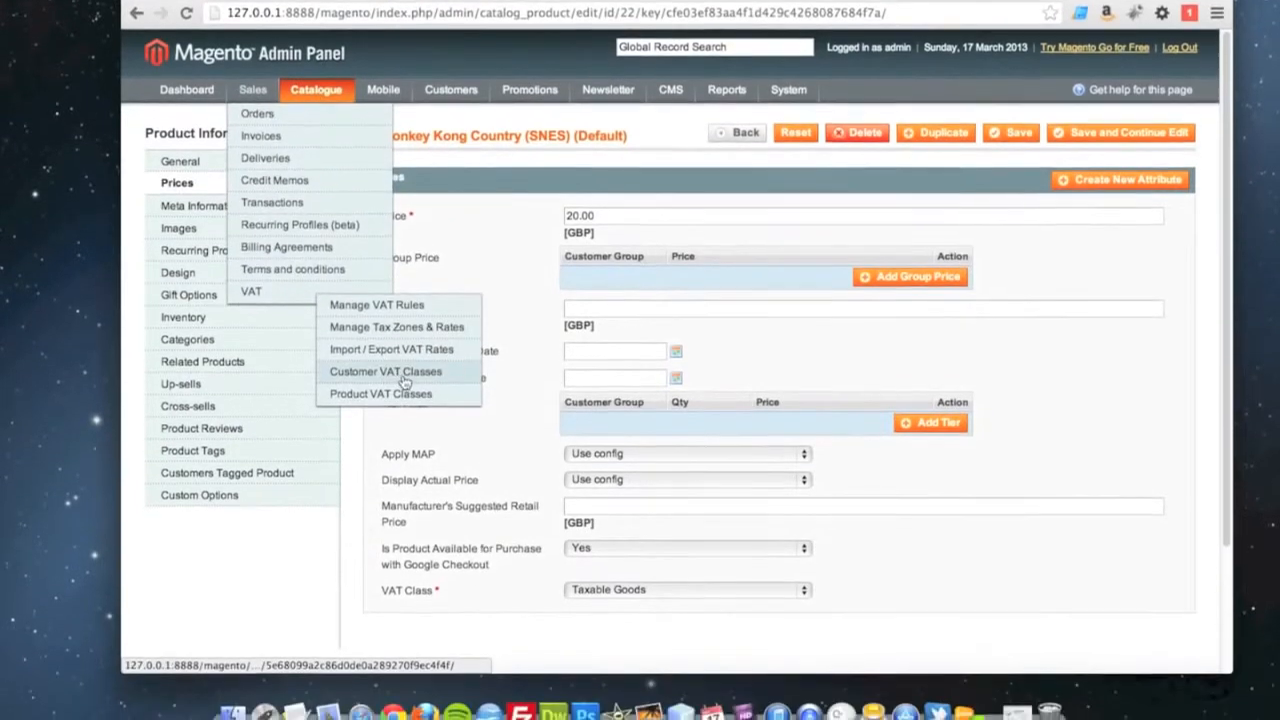
click(410, 400)
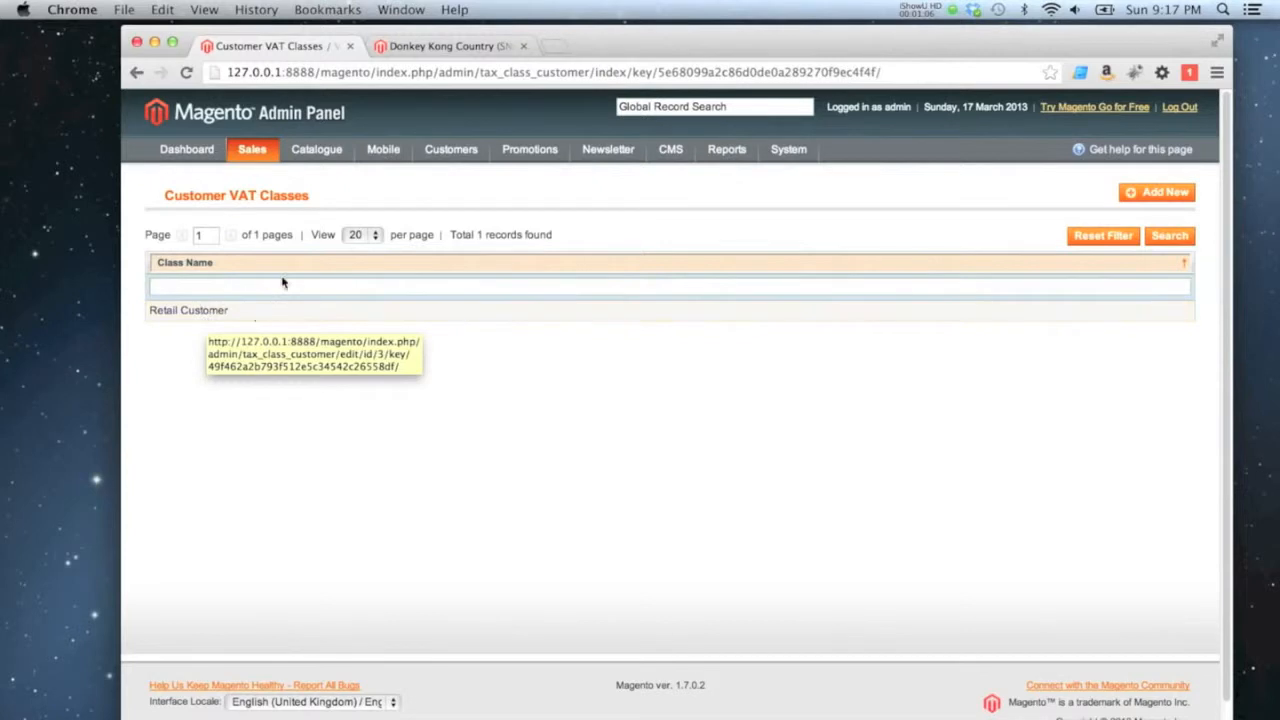
mouse_move(451, 153)
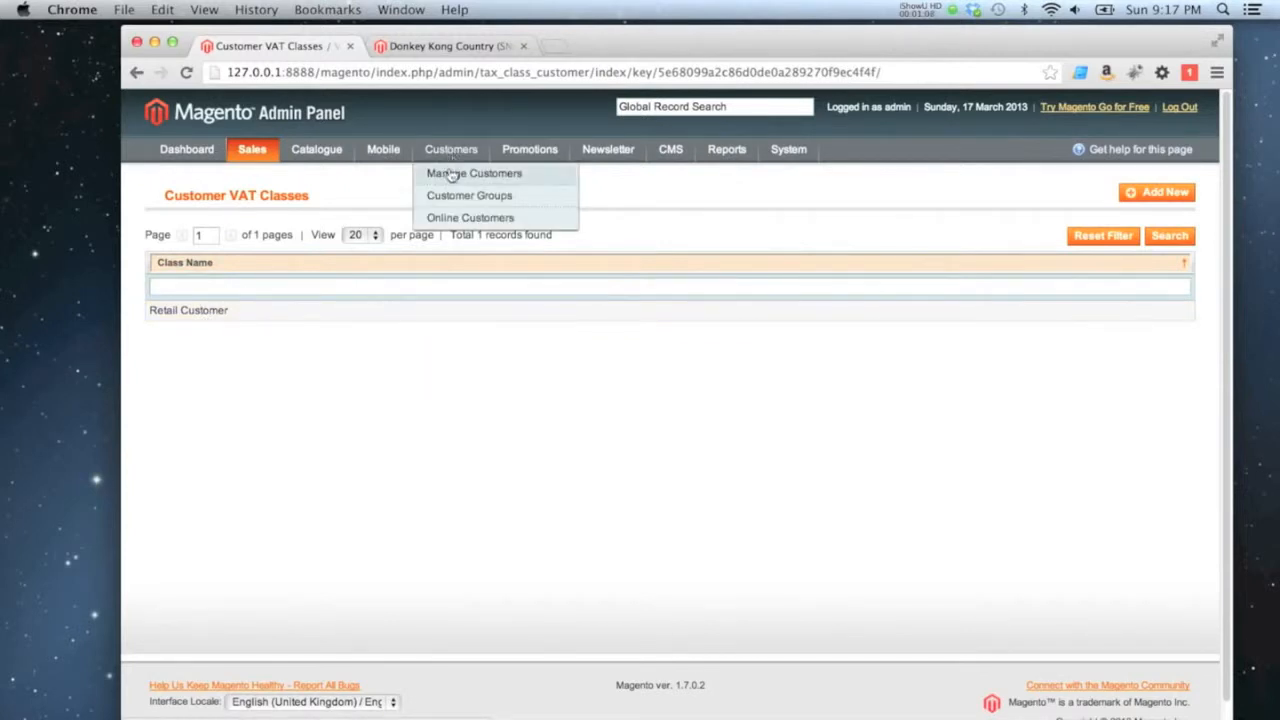
click(456, 203)
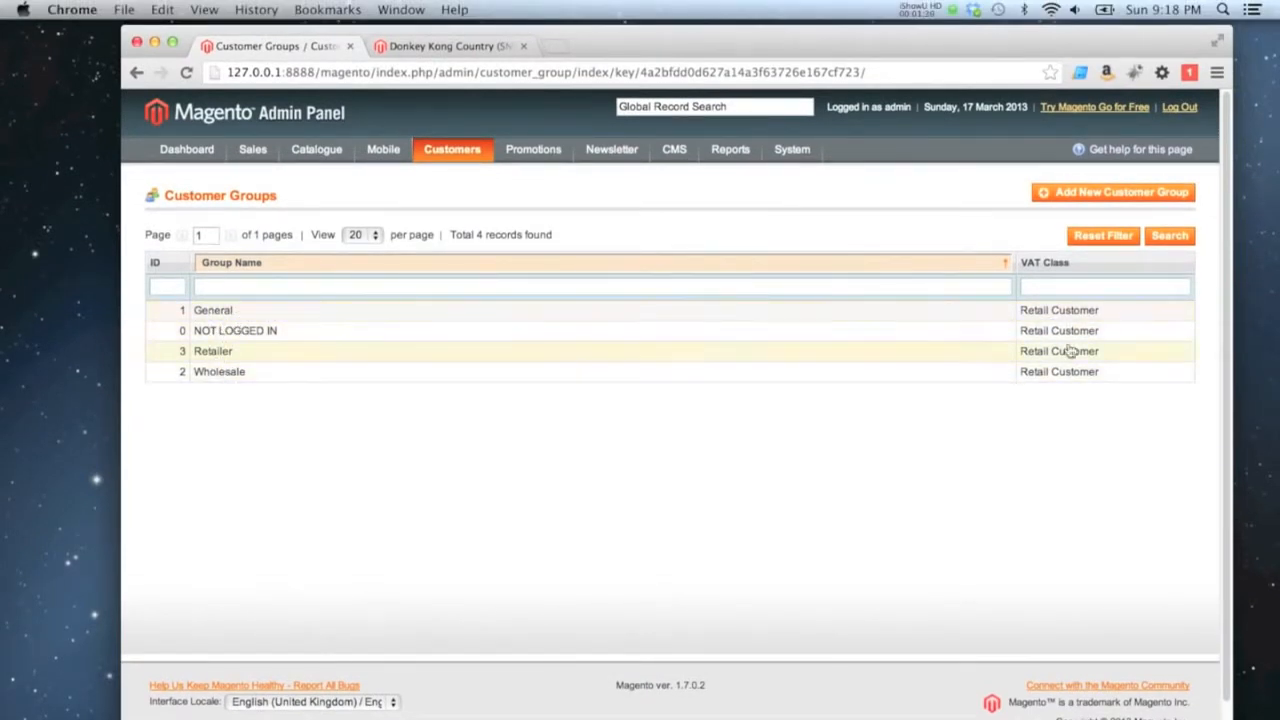
Create and save a VAT rate with the tax identifier UK VAT for the United Kingdom at 20 percent.
mouse_move(262, 146)
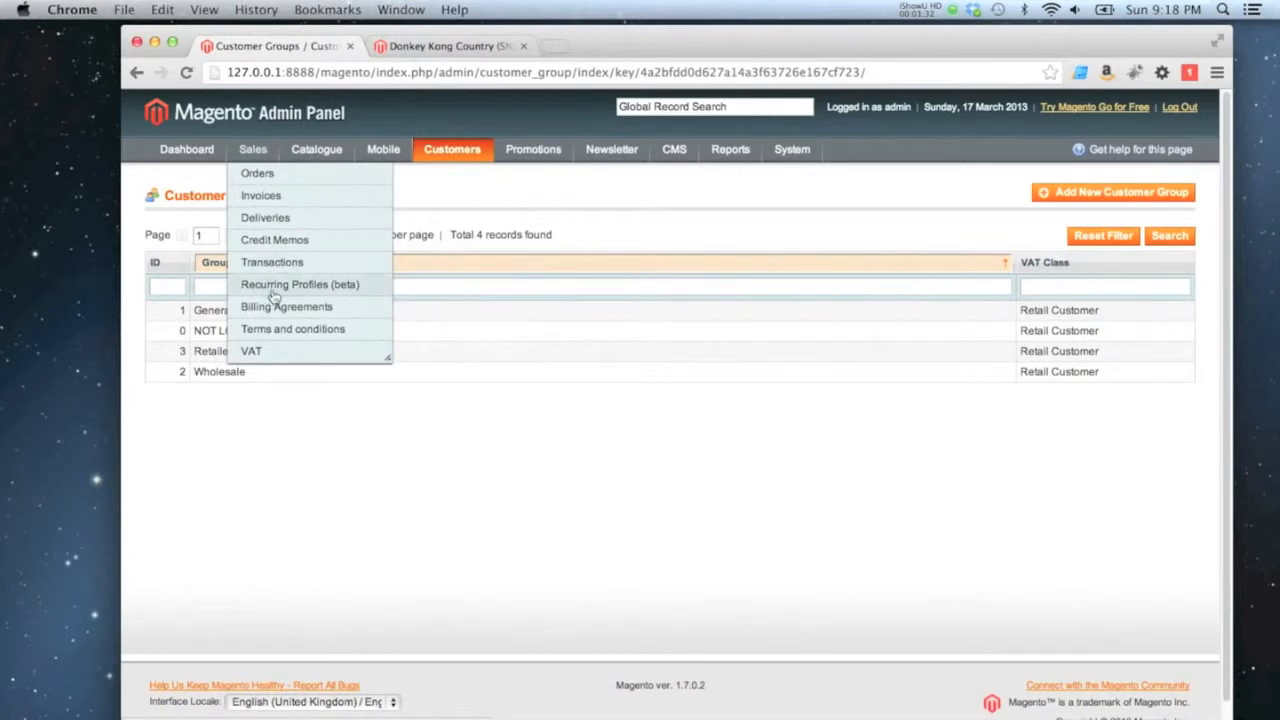
mouse_move(289, 348)
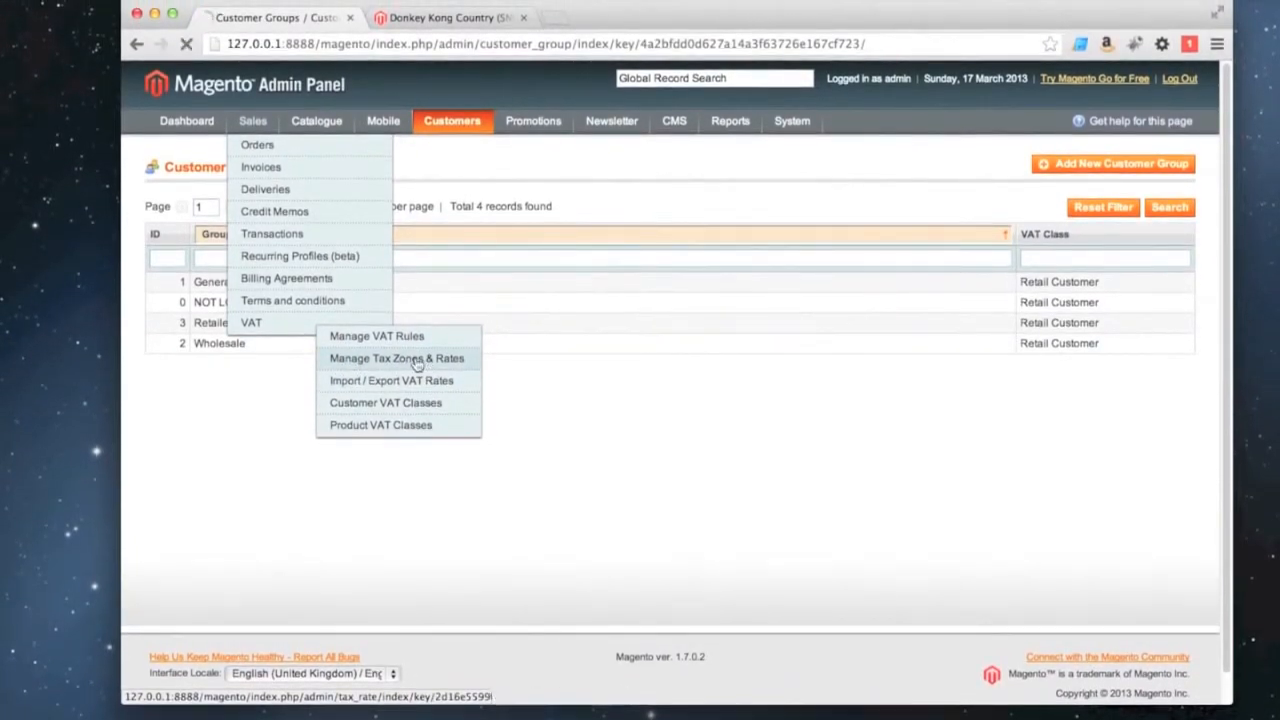
click(415, 352)
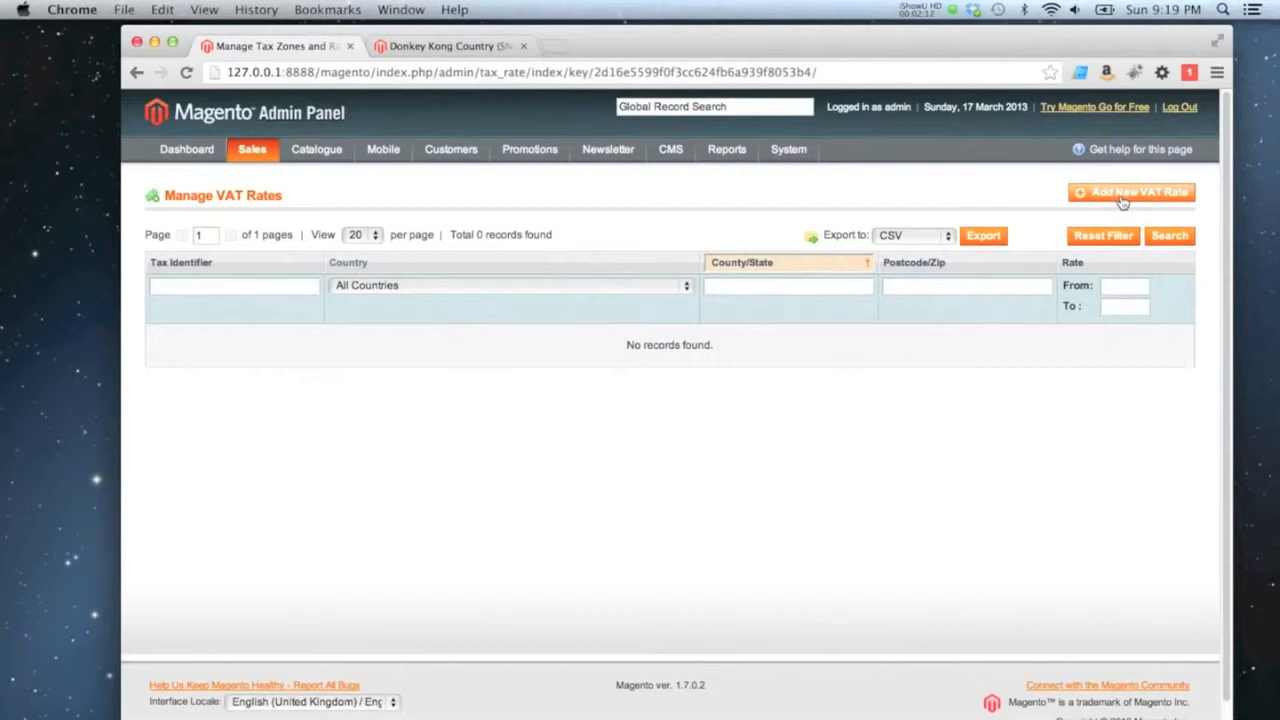
click(1122, 197)
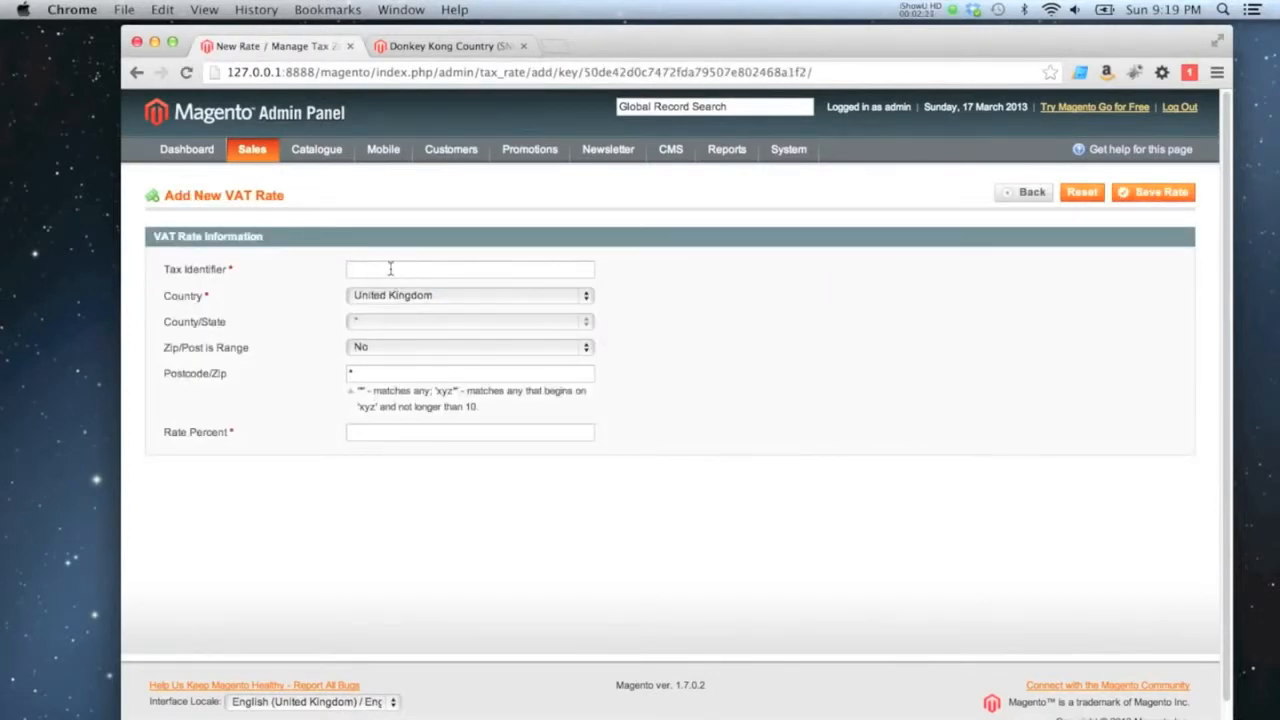
text(UK VAT)
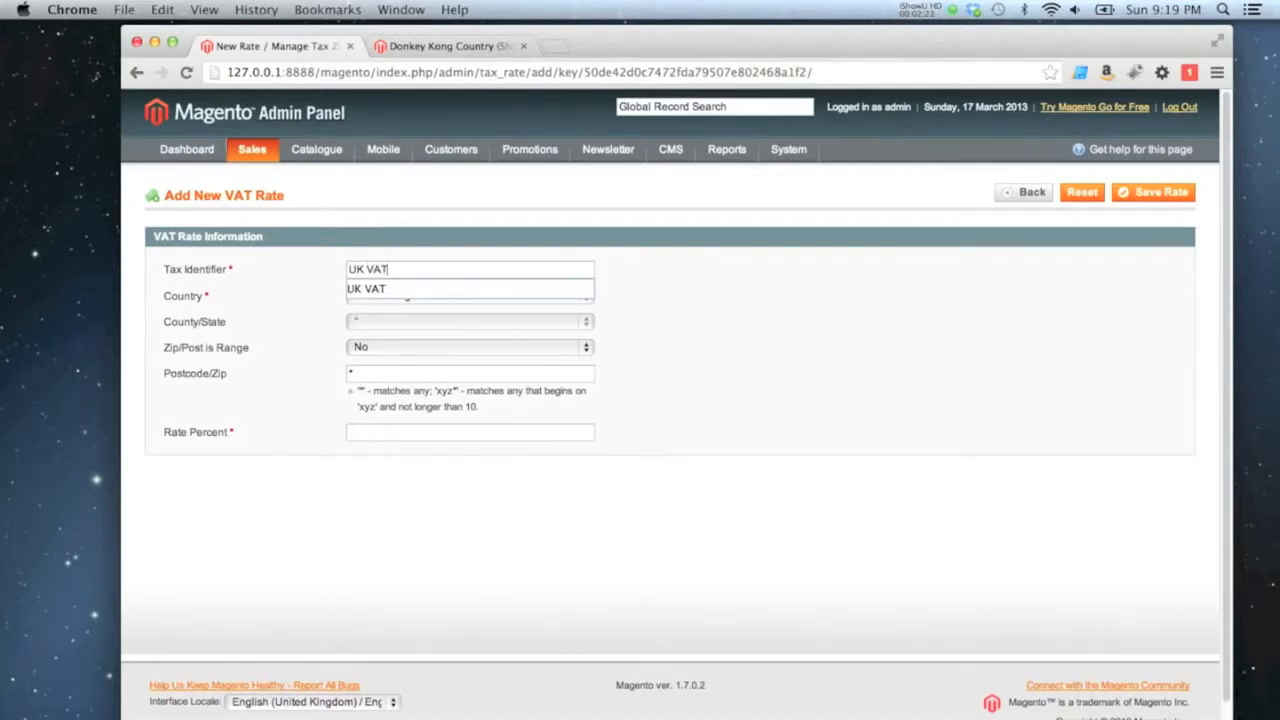
click(905, 348)
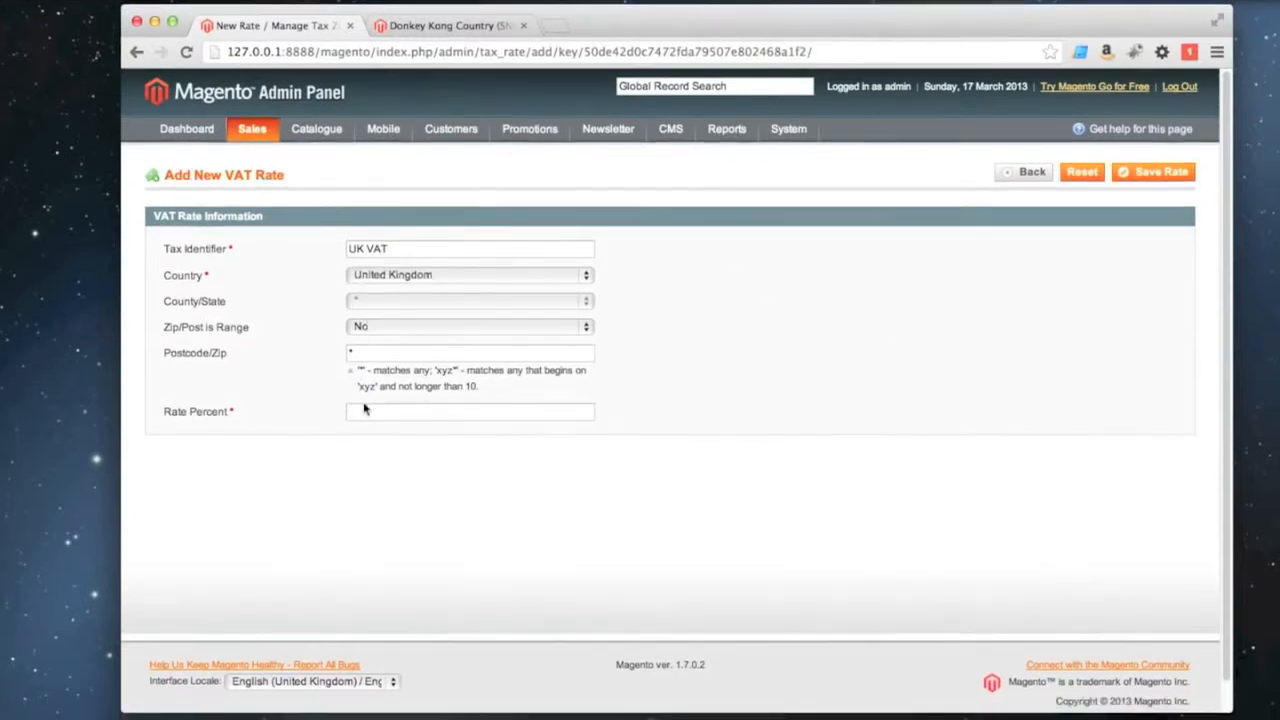
click(352, 432)
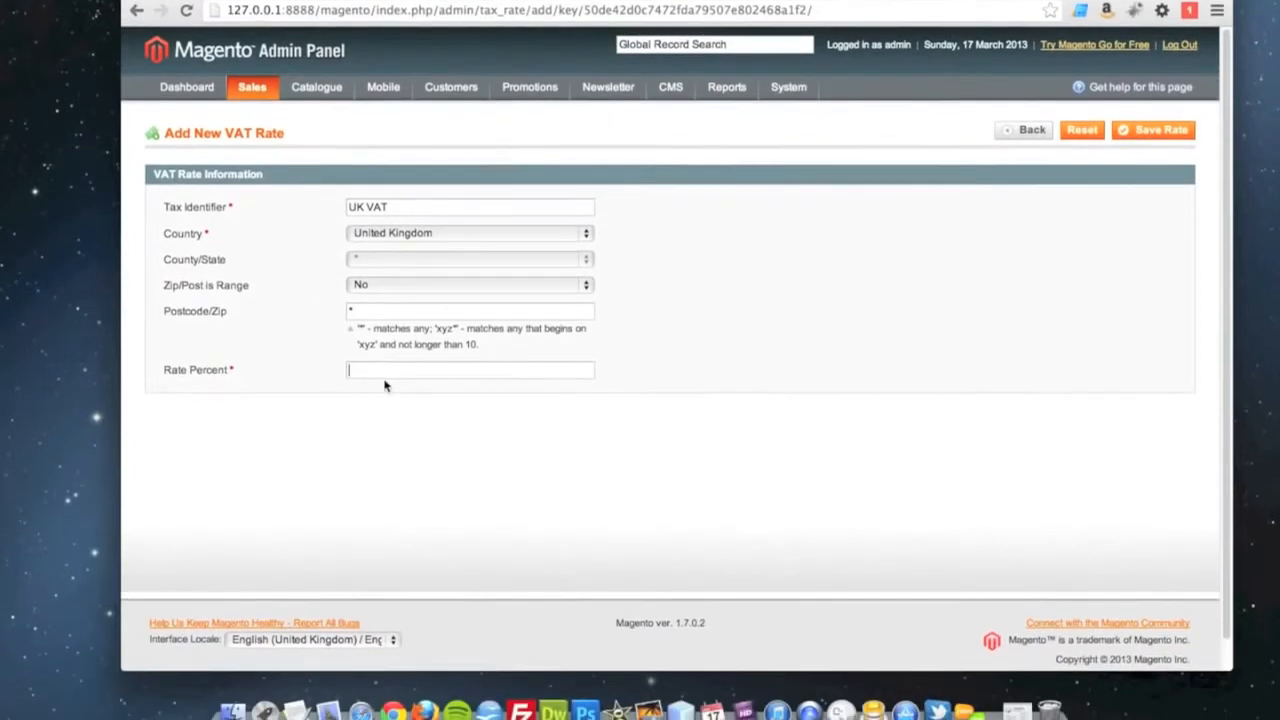
click(384, 358)
text(20)
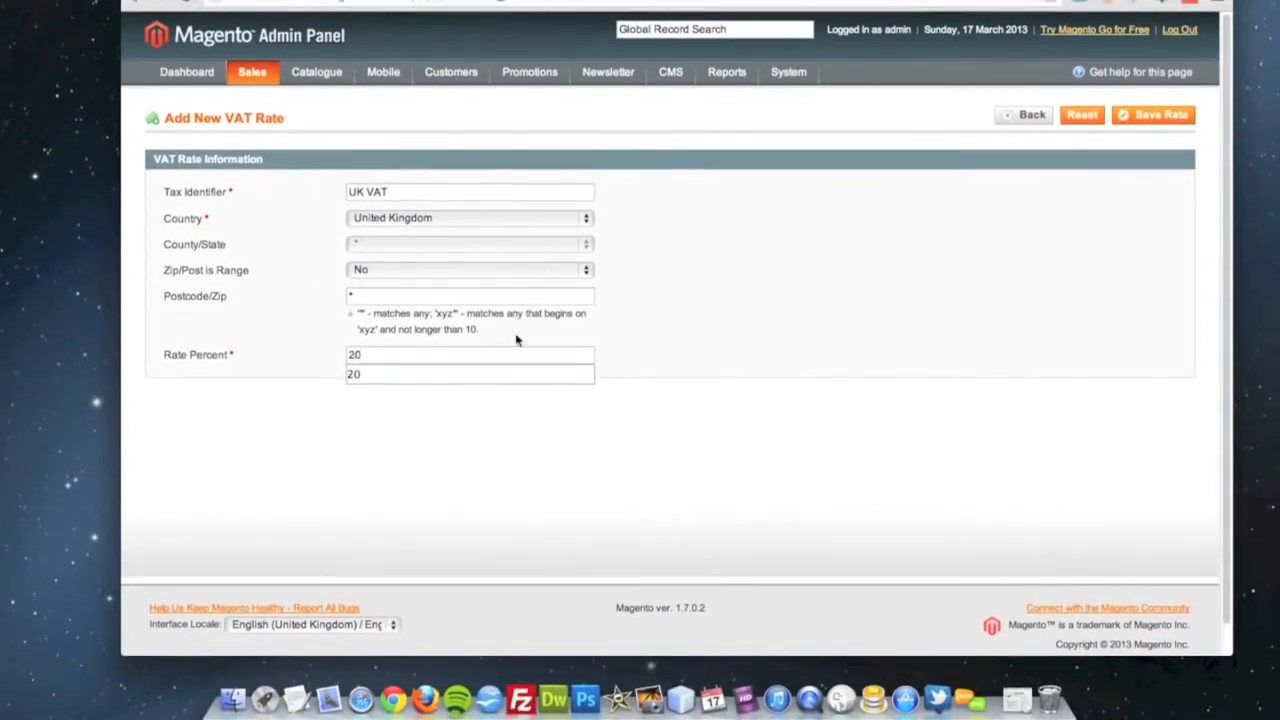
click(811, 180)
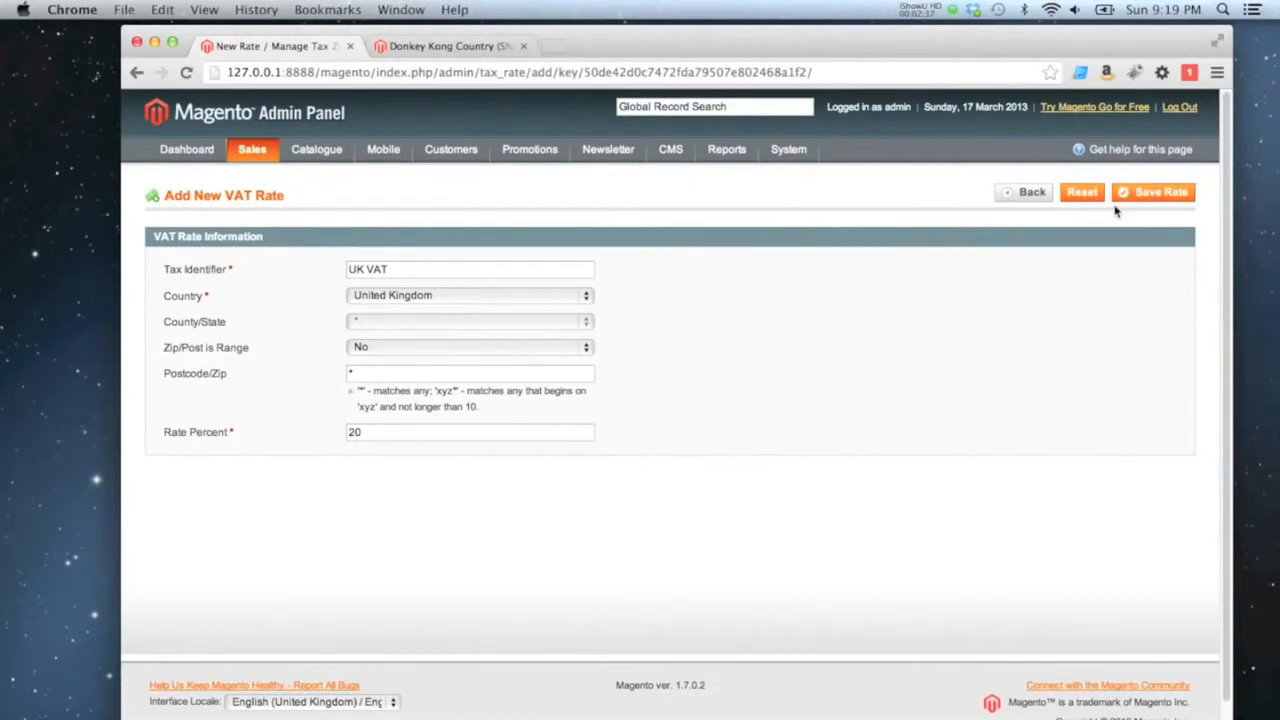
click(1143, 195)
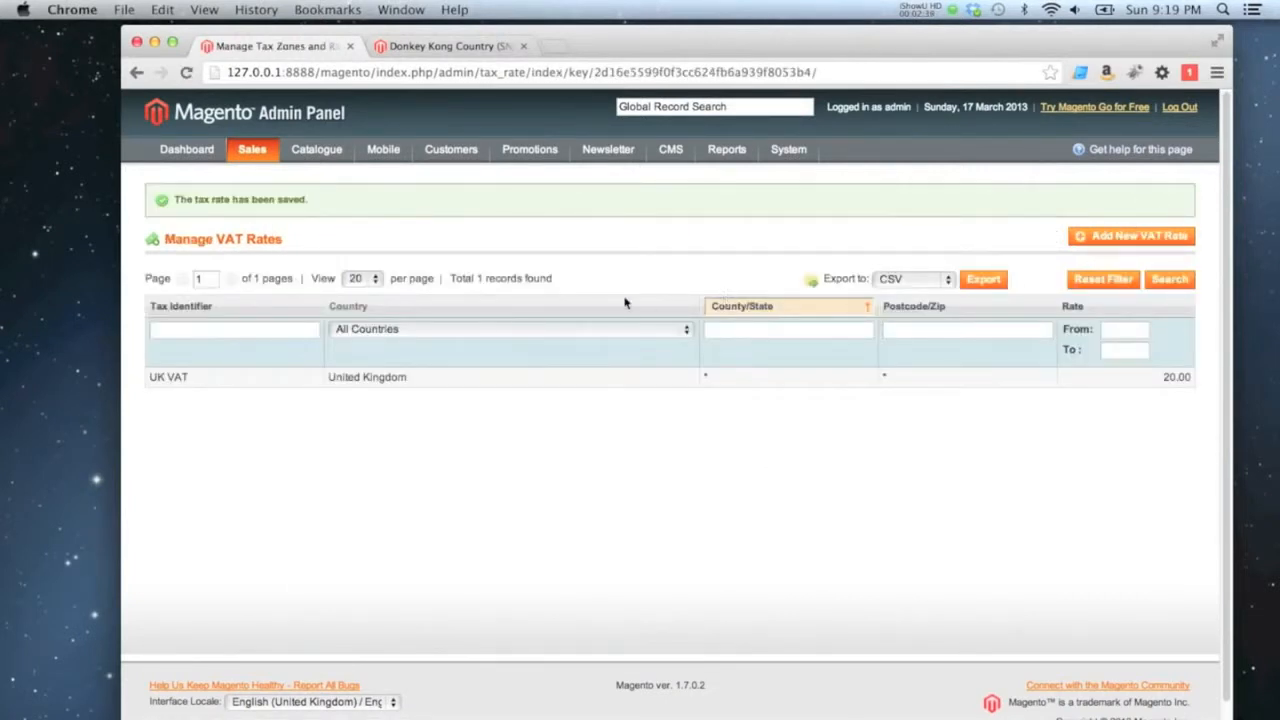
Create and save a second VAT rate with the tax identifier US Tax for the United States at 15 percent.
click(1138, 238)
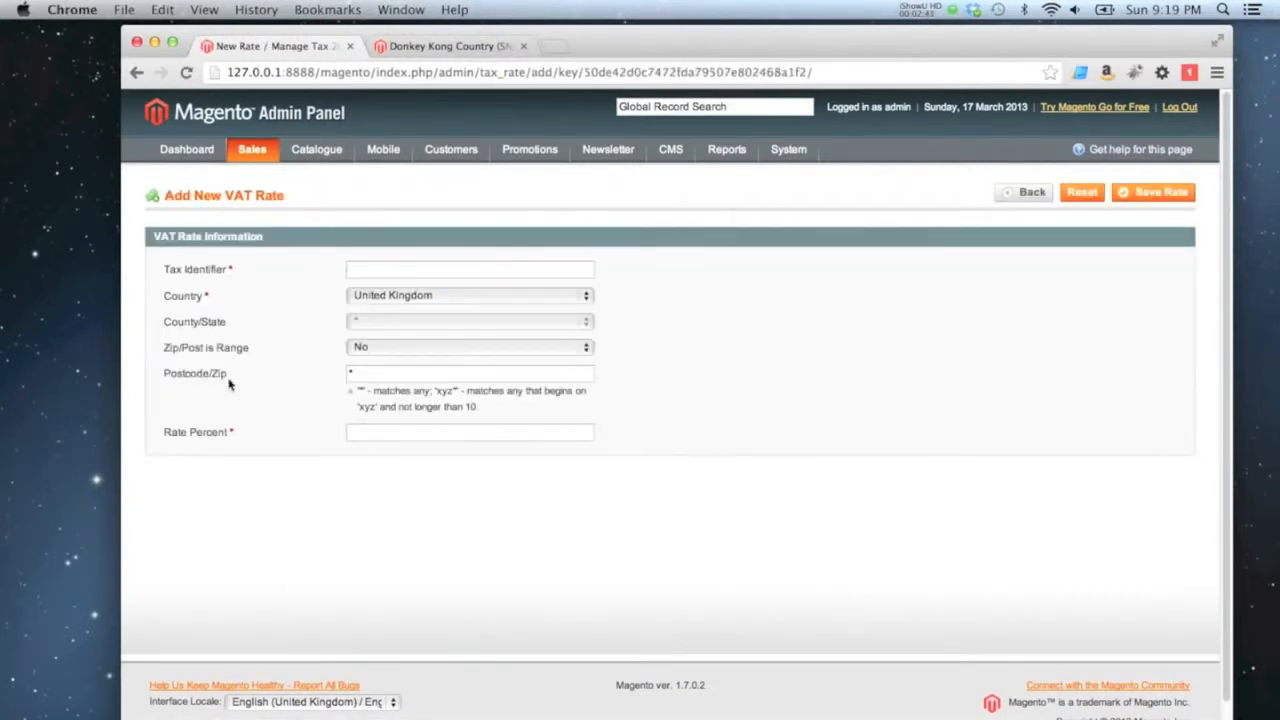
click(388, 296)
click(403, 310)
click(397, 270)
text(US Tax)
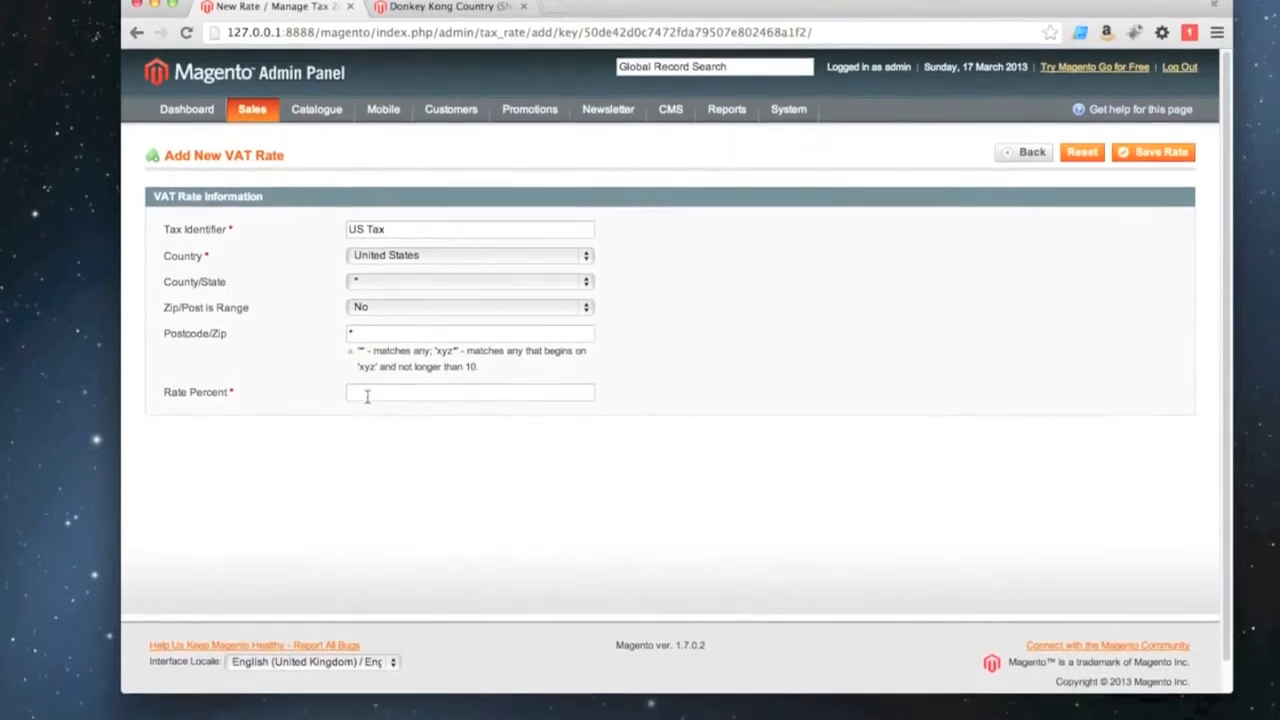
click(368, 433)
text(15)
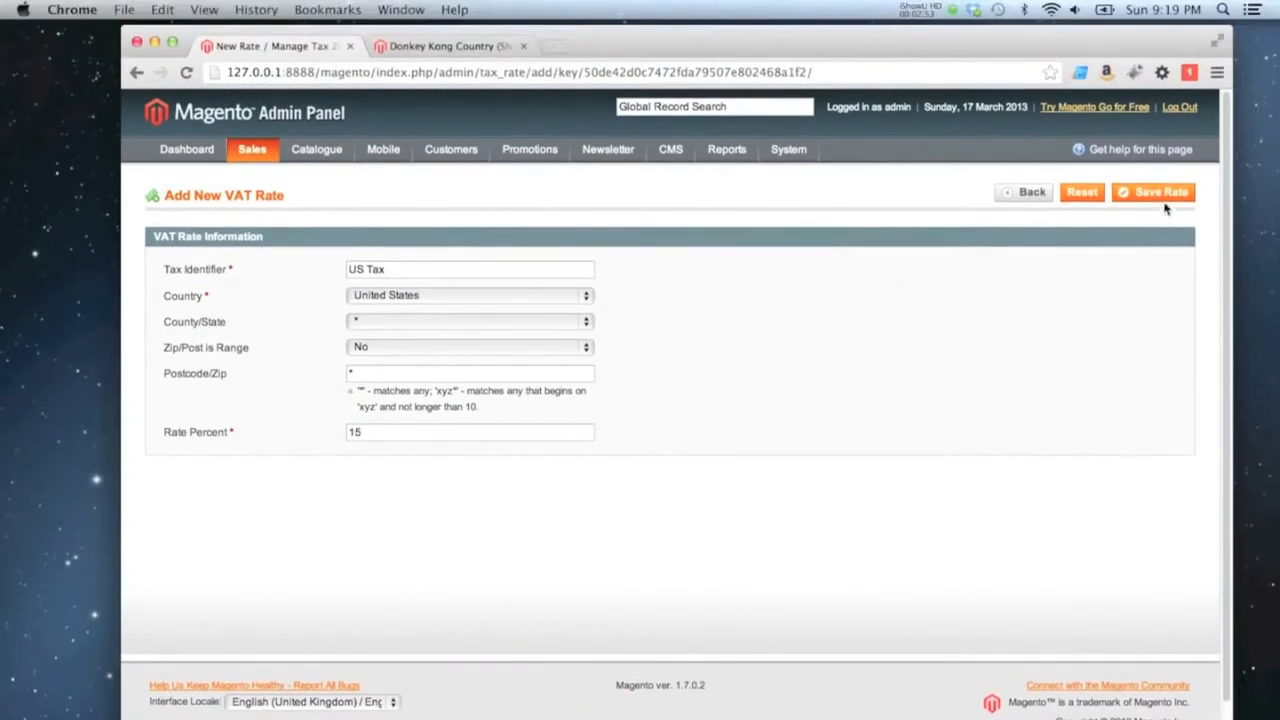
click(1153, 118)
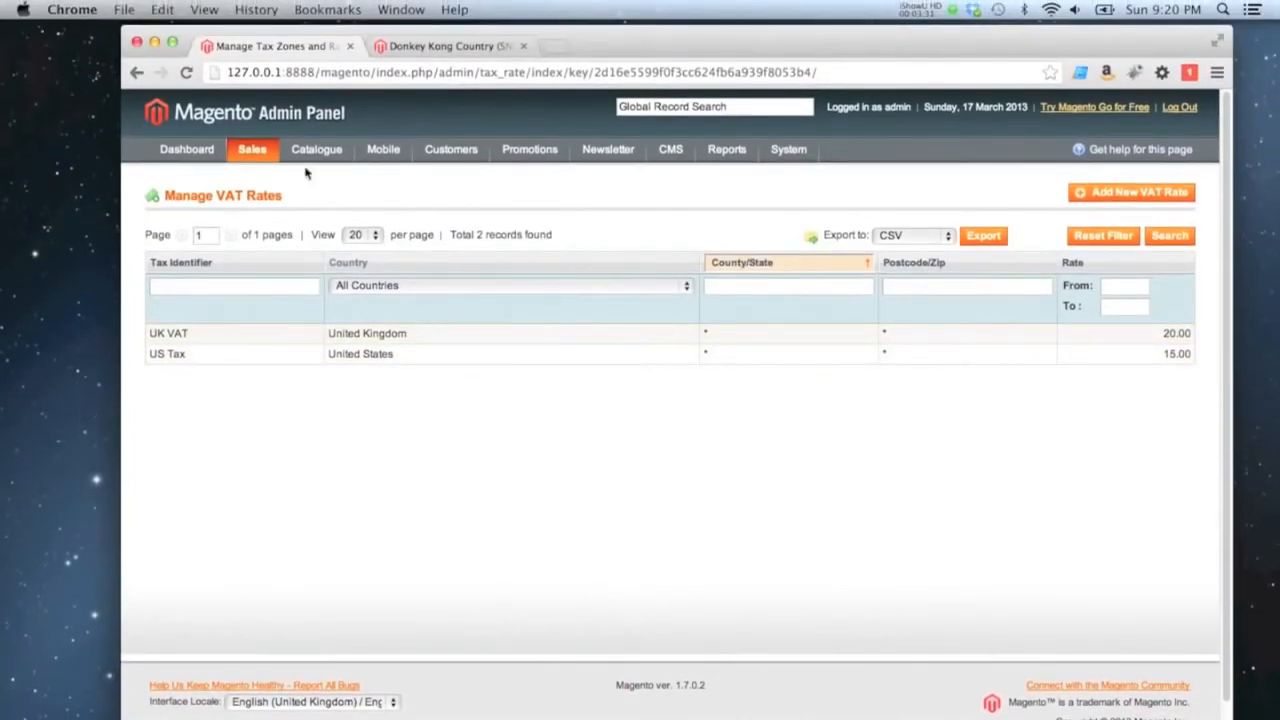
Start a new VAT rule named Tax Rul for the Retail Customer class and the Taxable Goods product class.
mouse_move(252, 152)
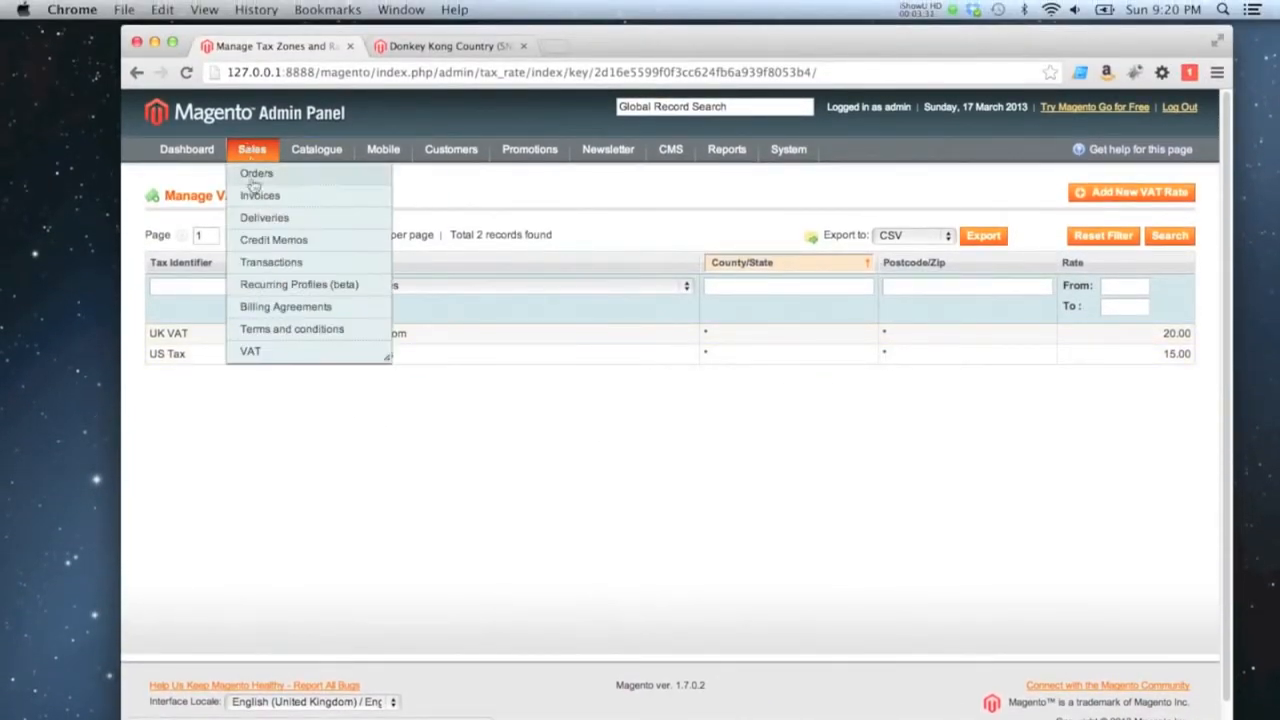
mouse_move(257, 348)
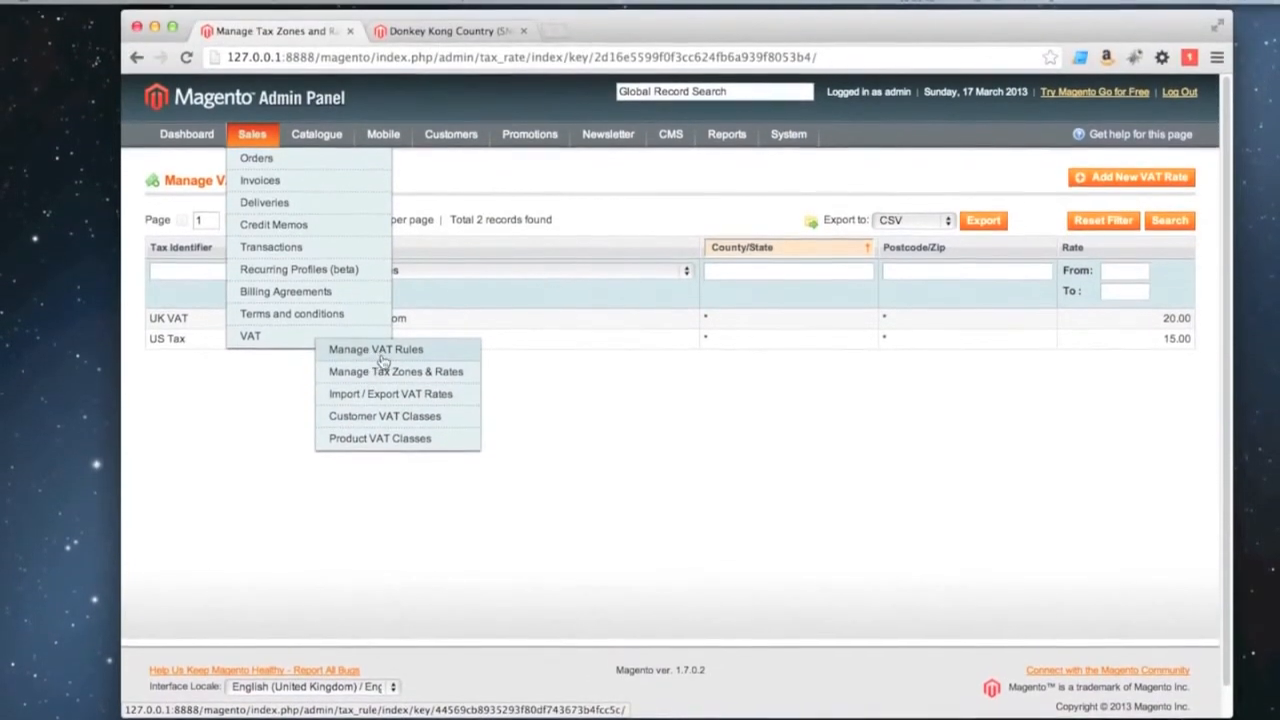
click(383, 349)
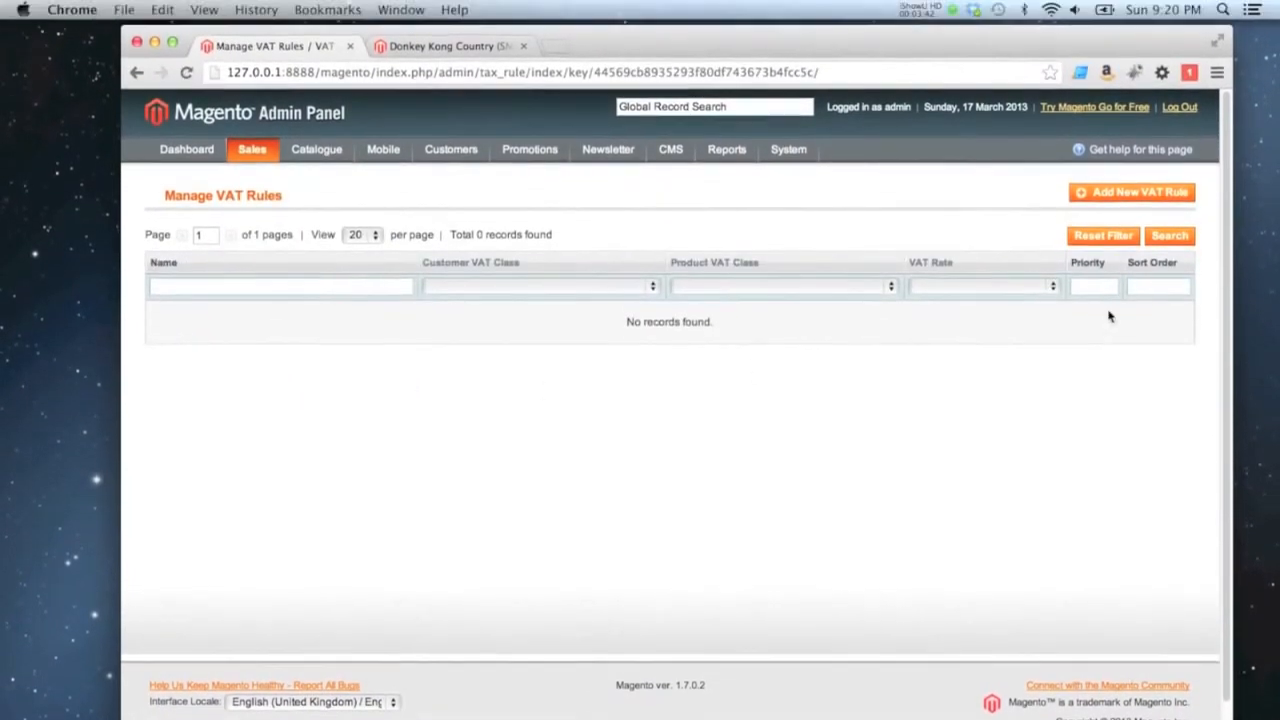
click(1124, 198)
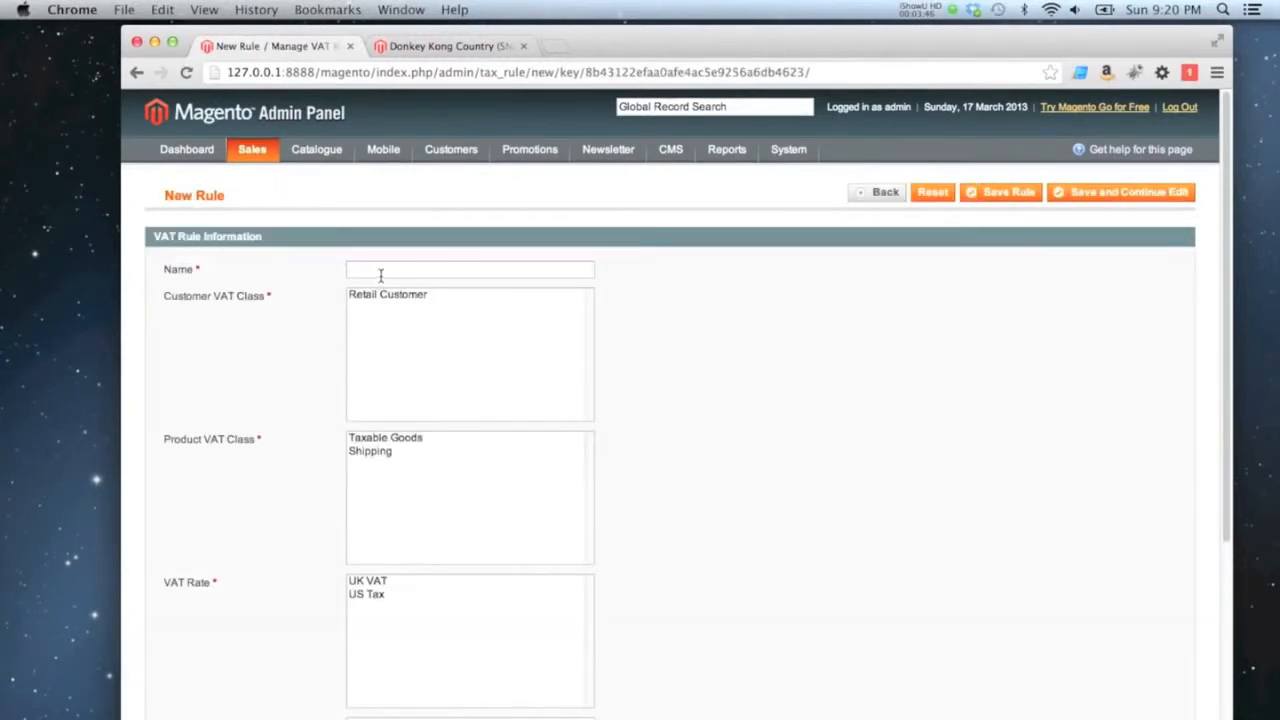
text(Tax Rul)
click(394, 296)
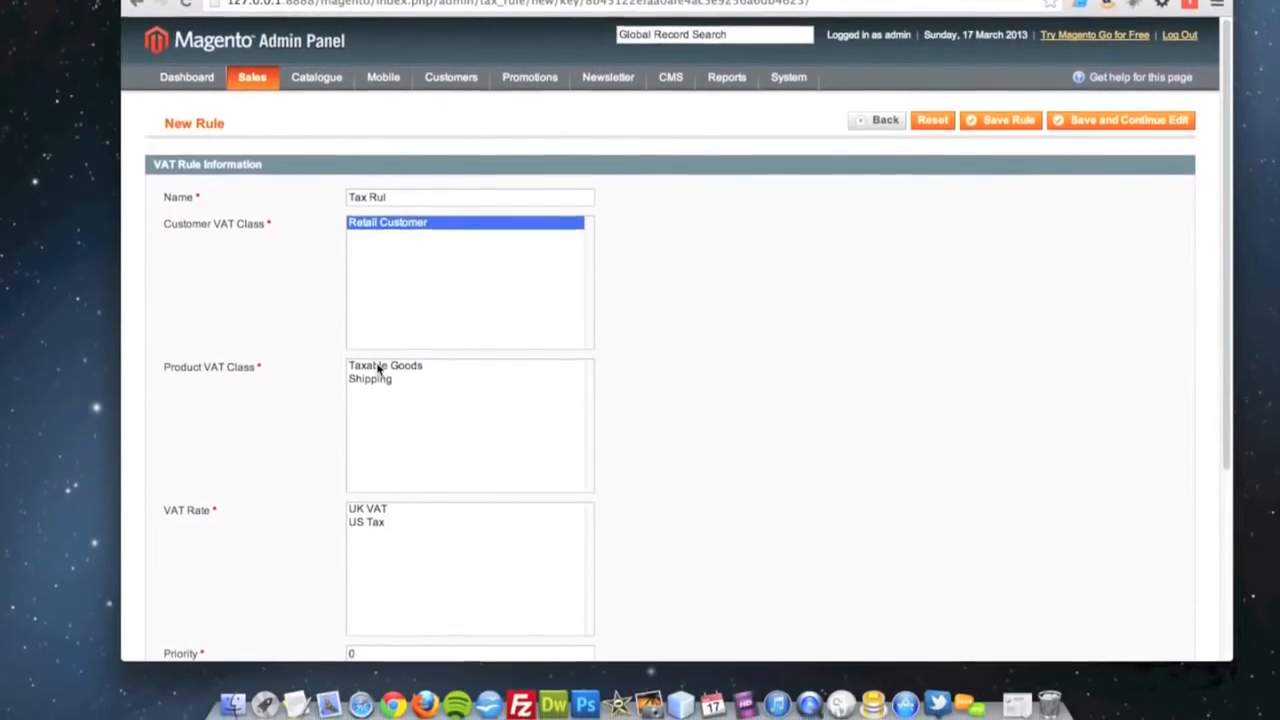
click(378, 439)
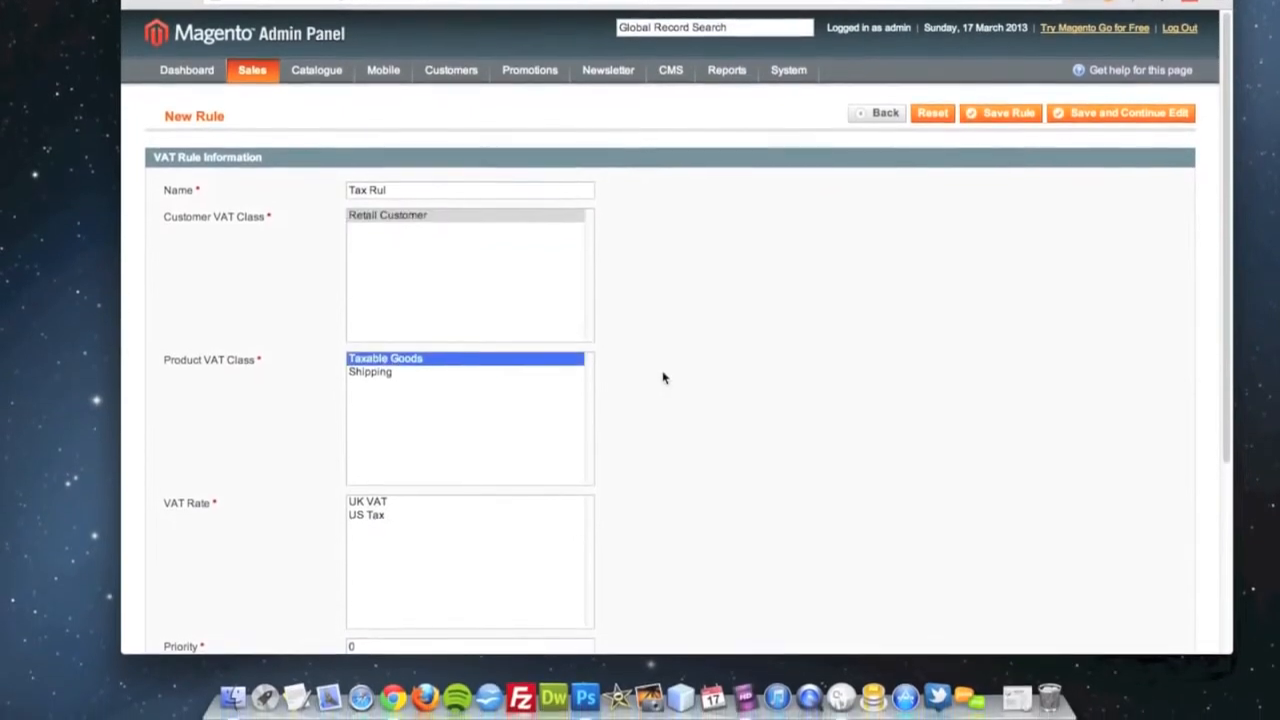
Assign both the UK VAT and US Tax rates to the new rule and save it.
scroll(663, 376, down, 5)
click(375, 356)
shift+click(371, 367)
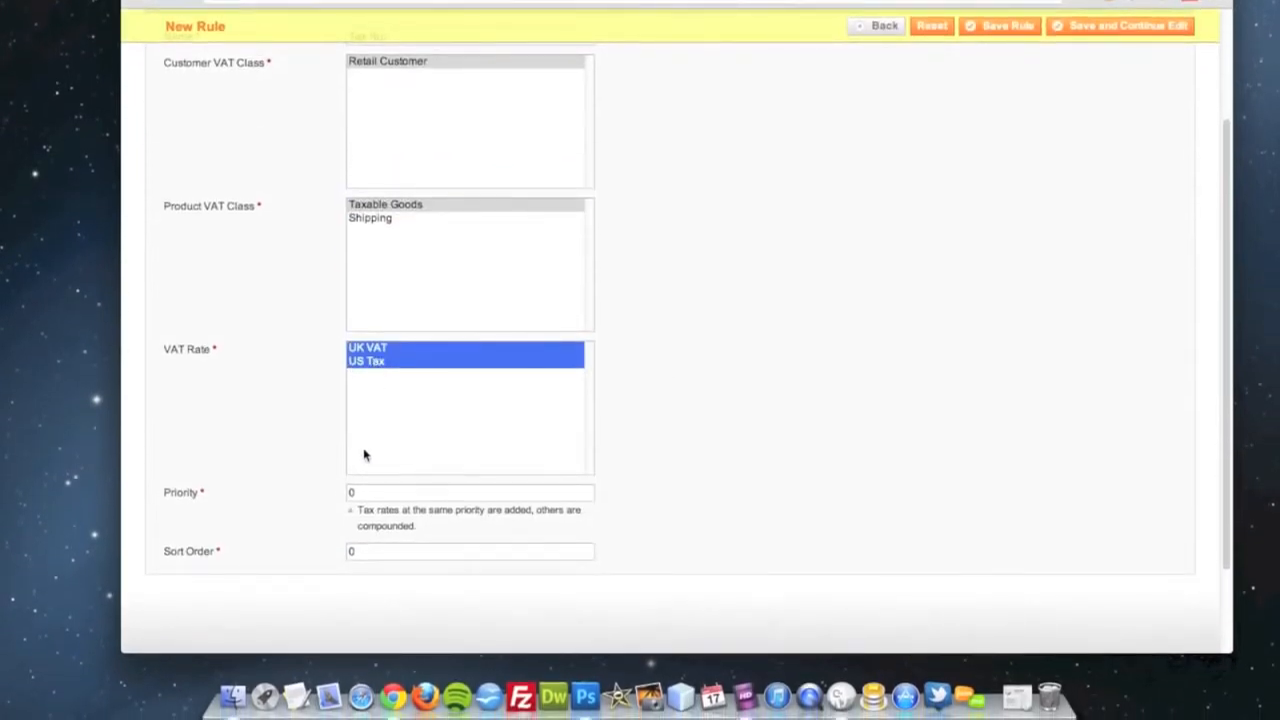
click(1000, 25)
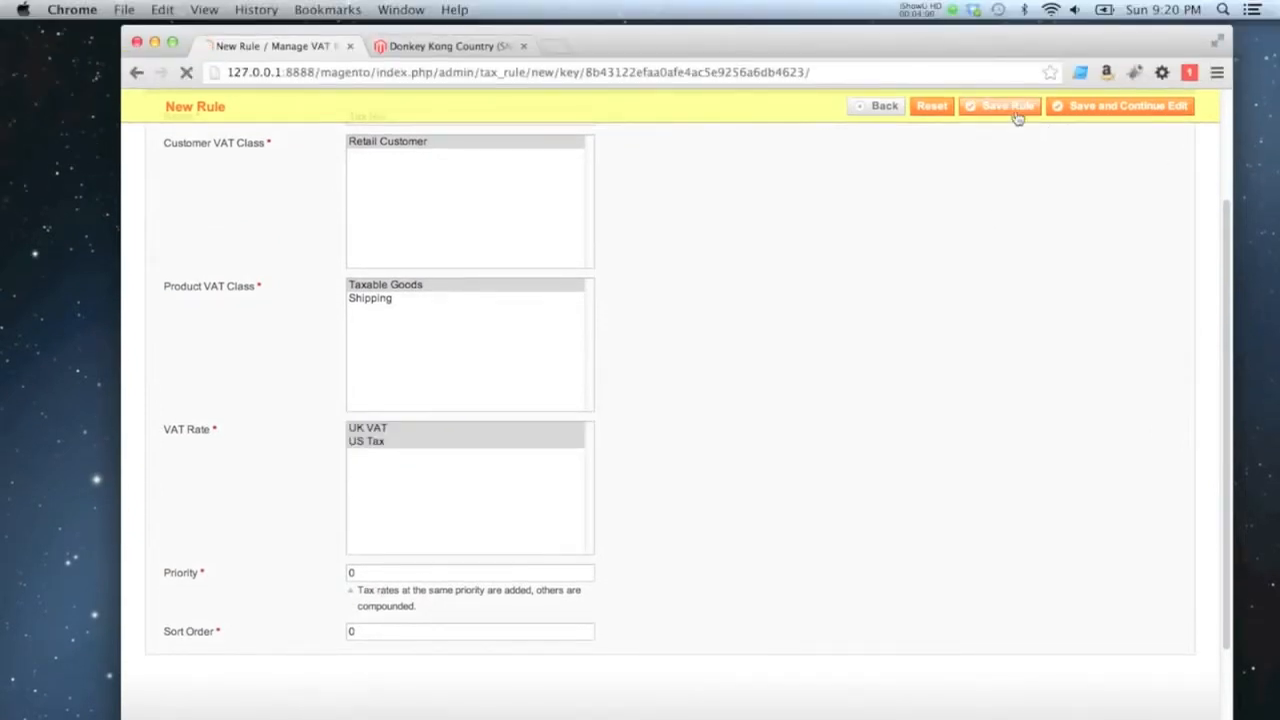
Correct the saved VAT rule's name to Tax Rule and save the rule again.
click(430, 357)
text(e)
click(1005, 195)
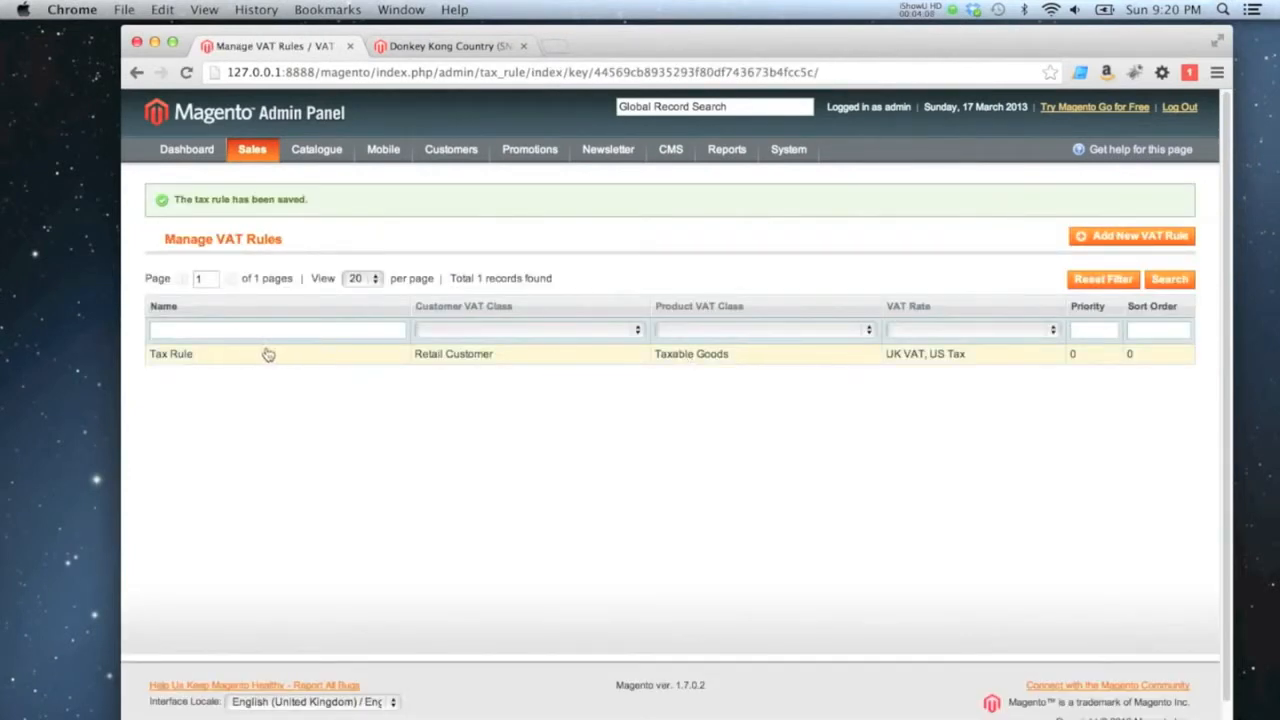
Reload the Donkey Kong Country (SNES) storefront page and add one copy to the basket.
click(440, 46)
key(super+r)
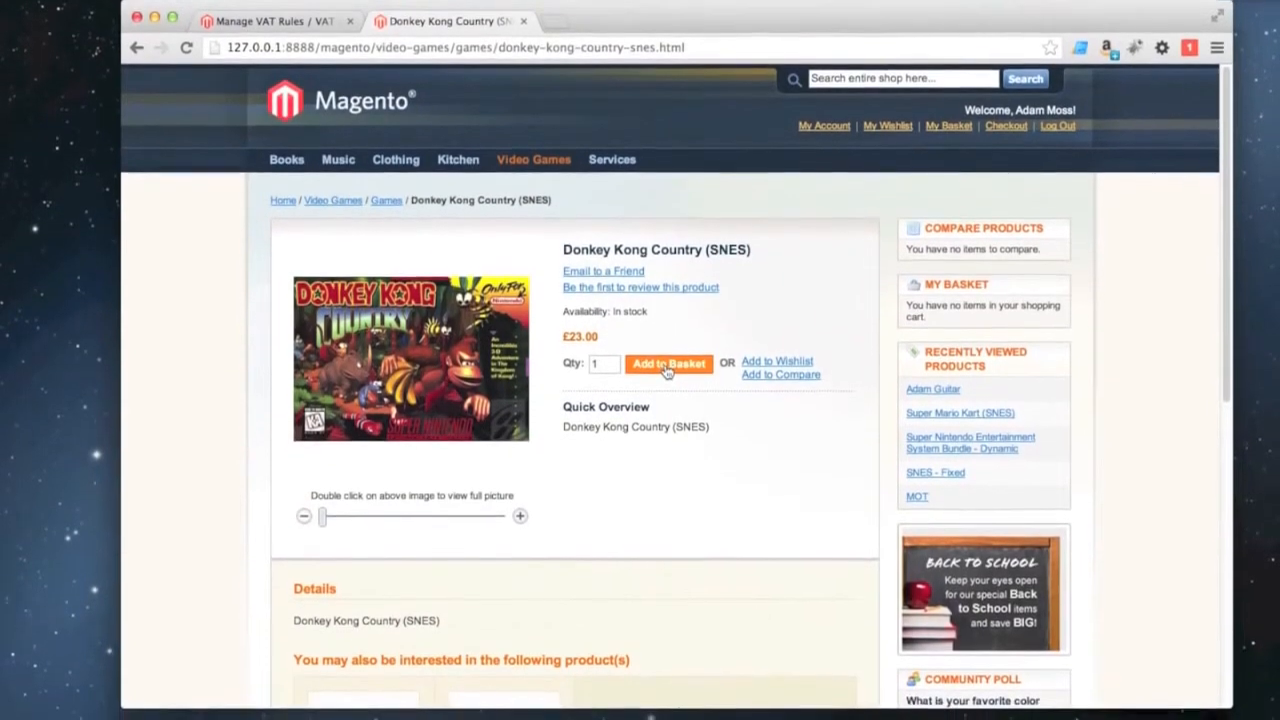
click(666, 365)
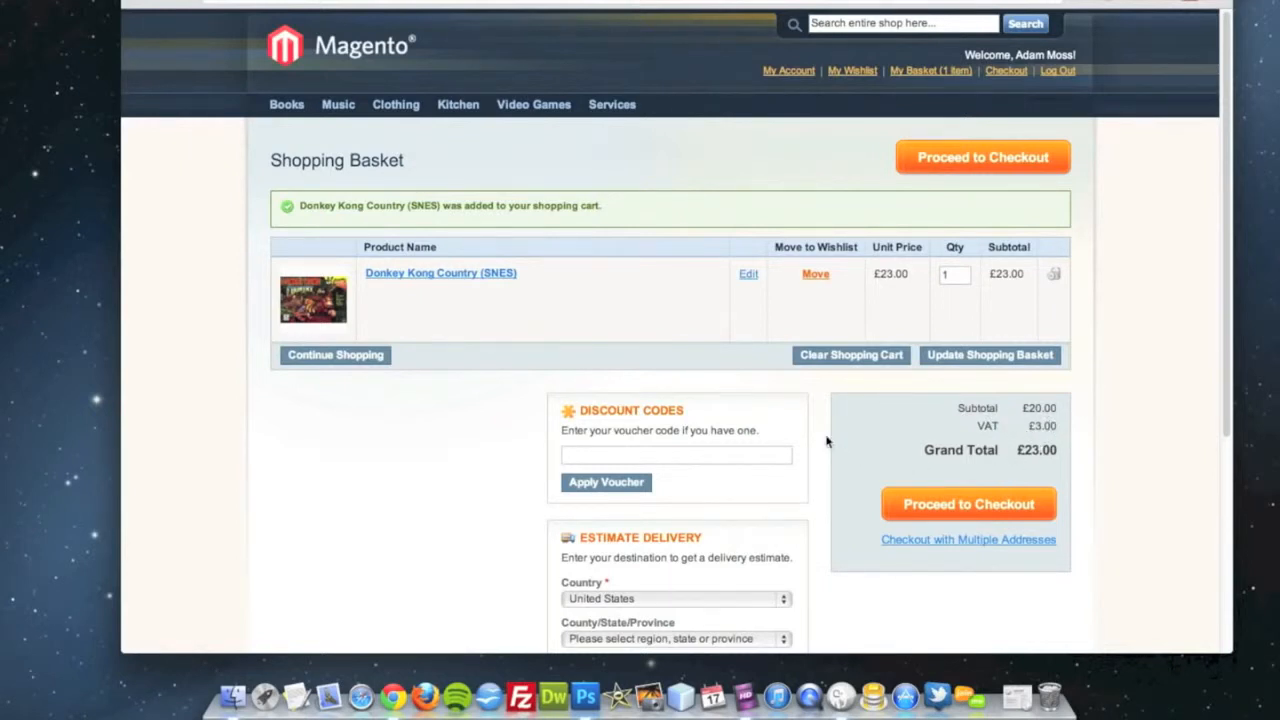
Request a delivery estimate for the basket with United Kingdom as the country and CV23 as the postcode.
scroll(828, 440, down, 3)
click(612, 461)
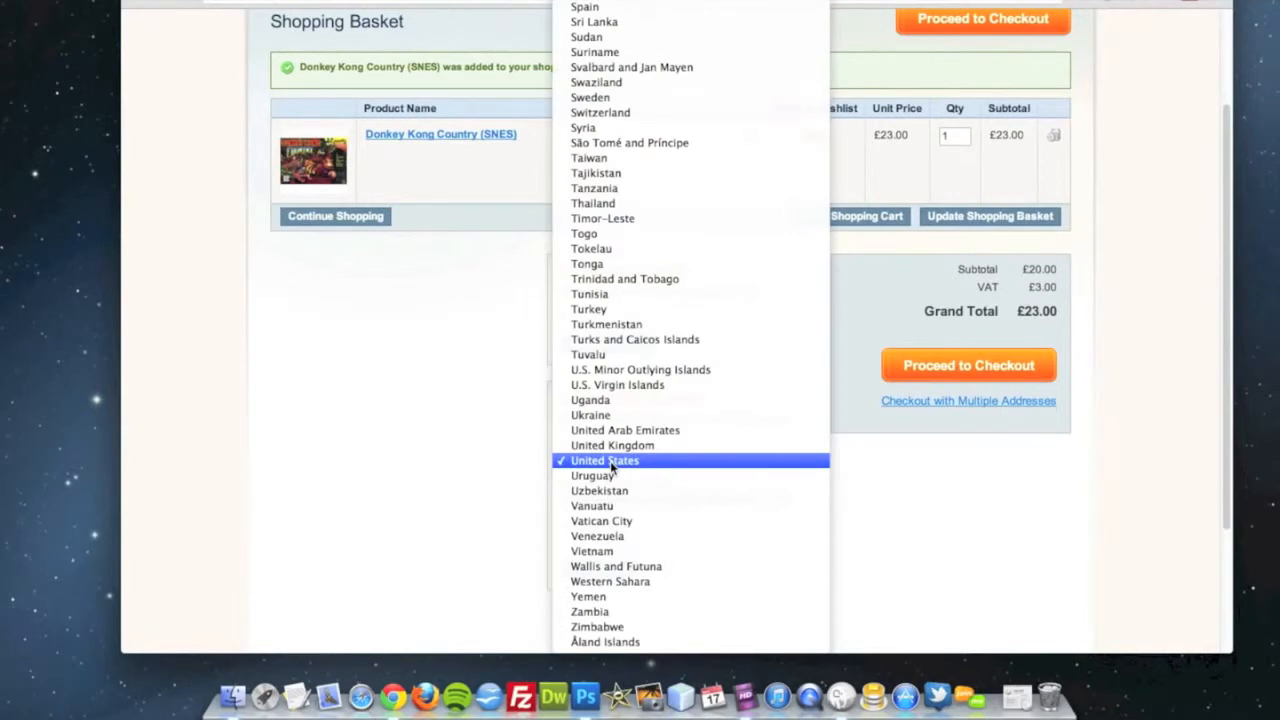
click(612, 447)
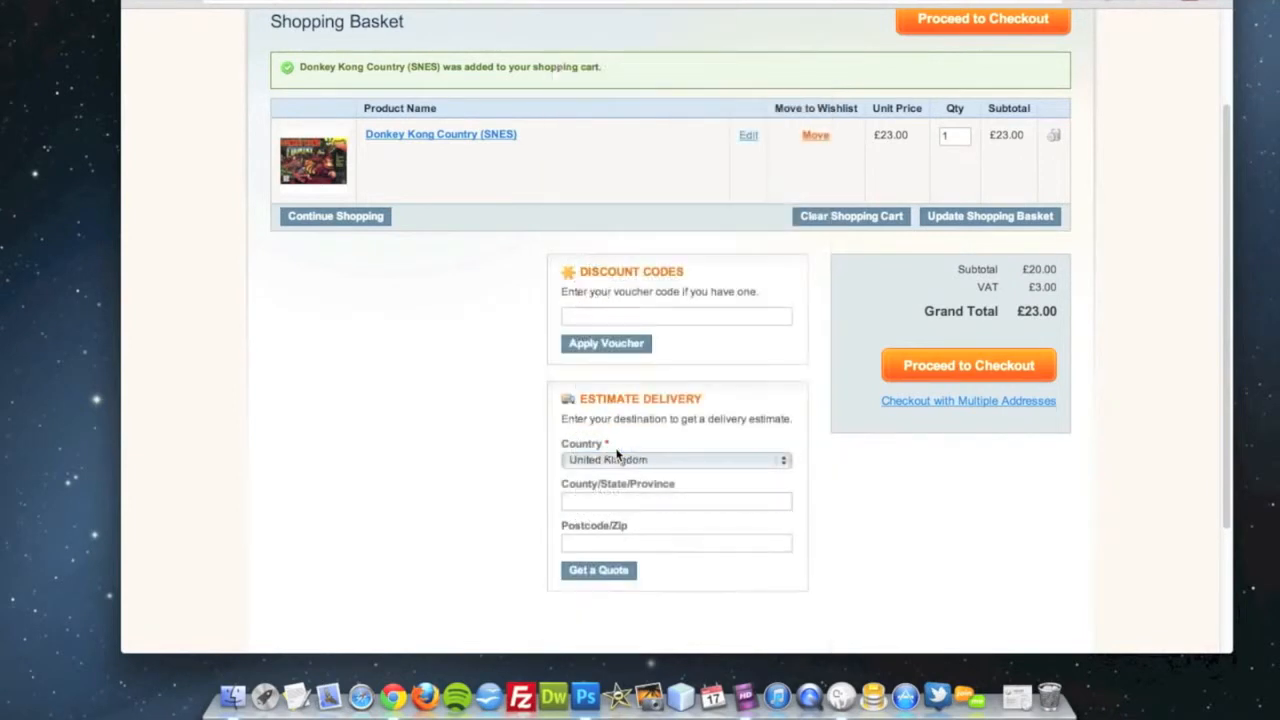
click(597, 572)
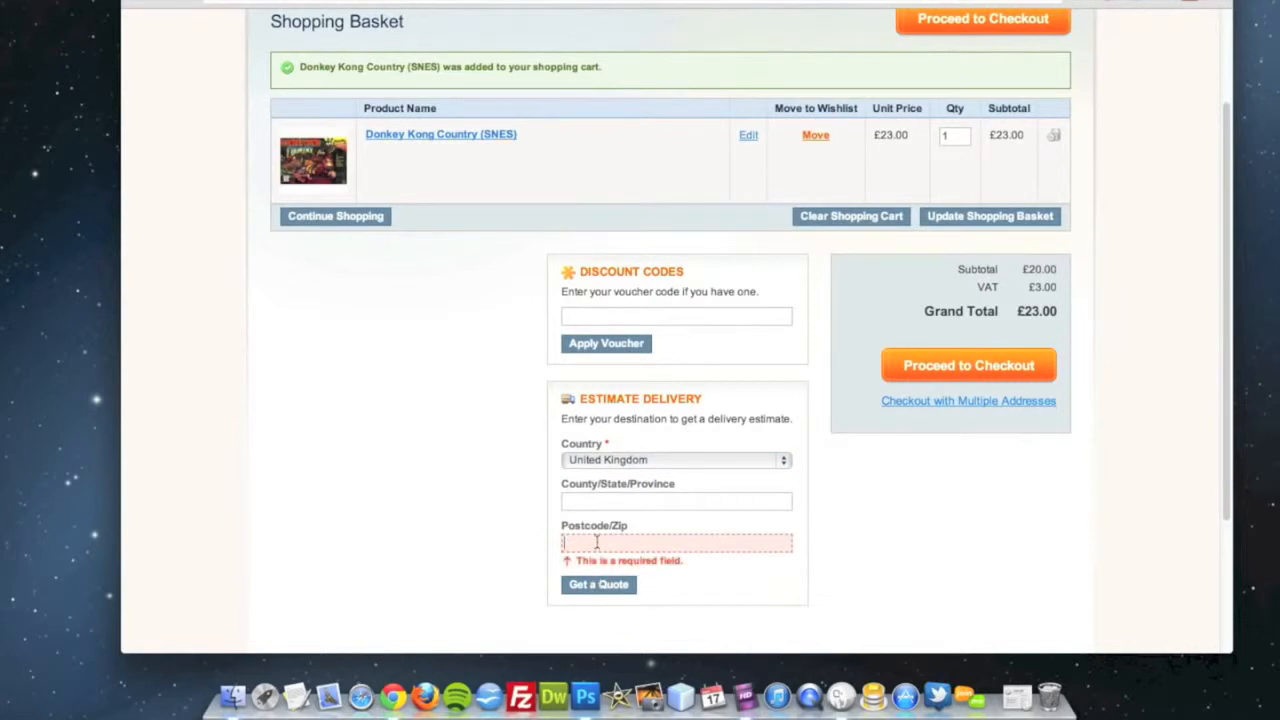
text(CV@)
key(BackSpace)
text(23)
click(453, 563)
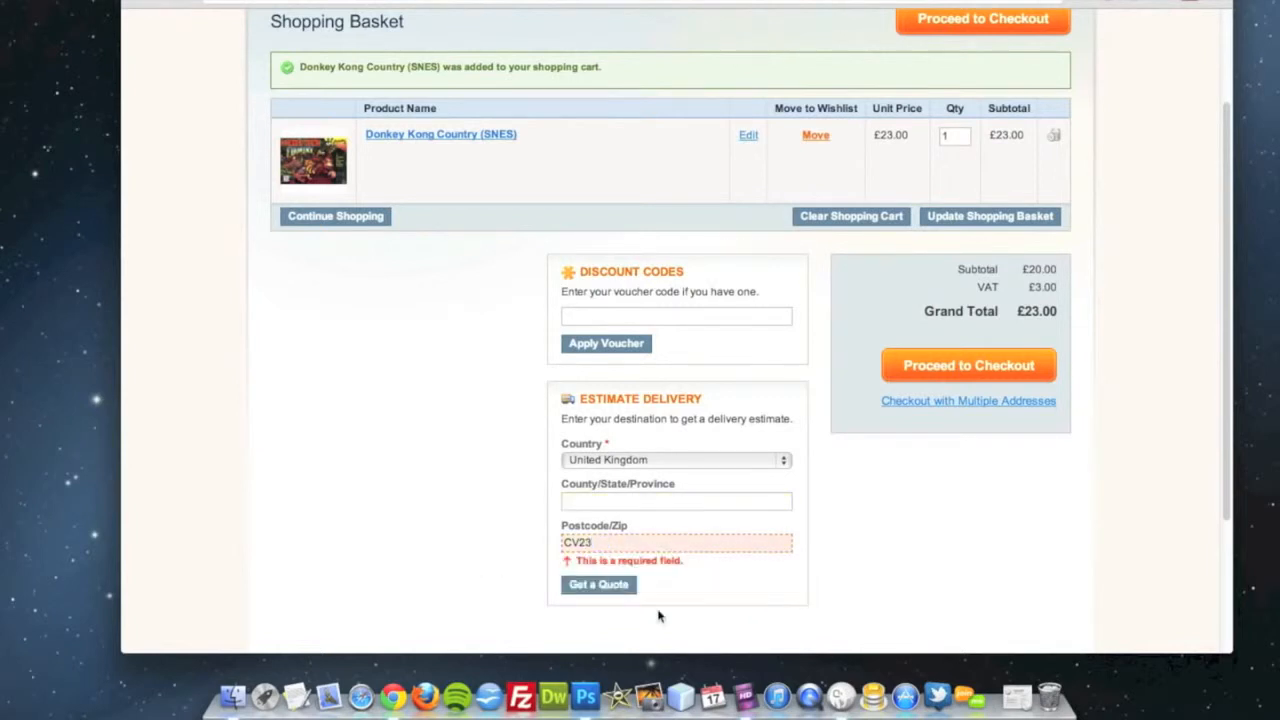
click(602, 585)
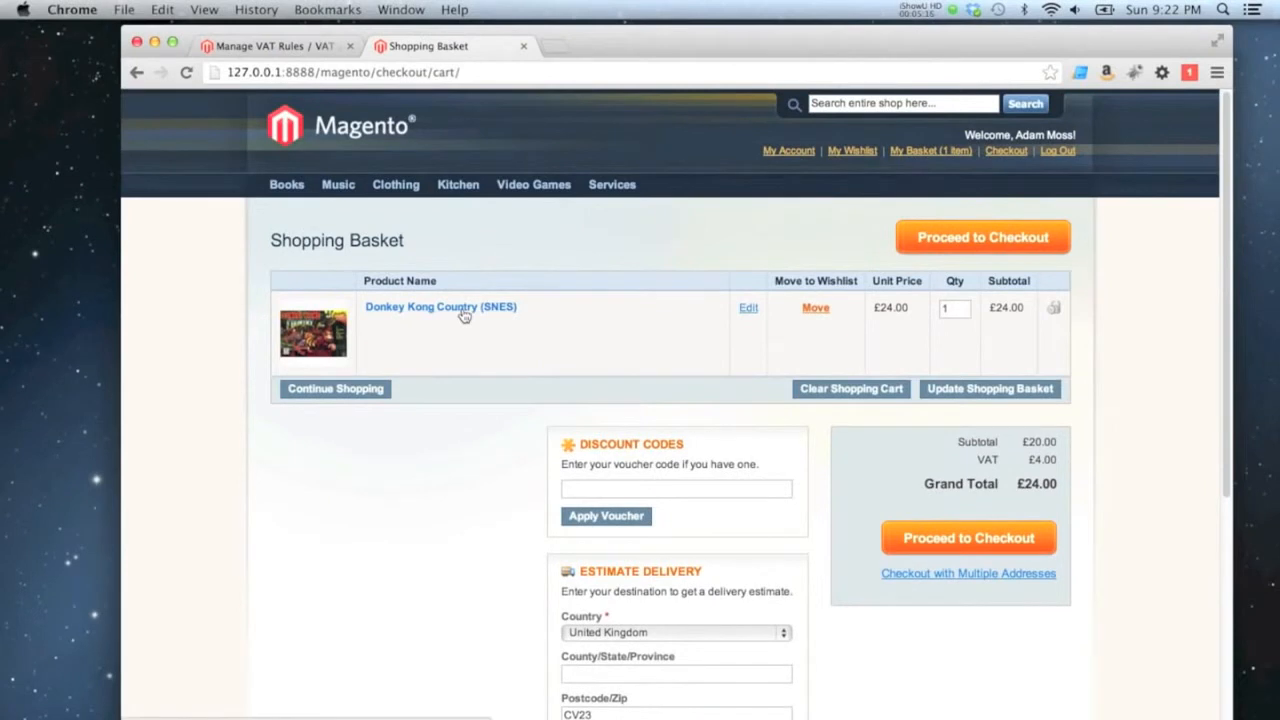
click(464, 316)
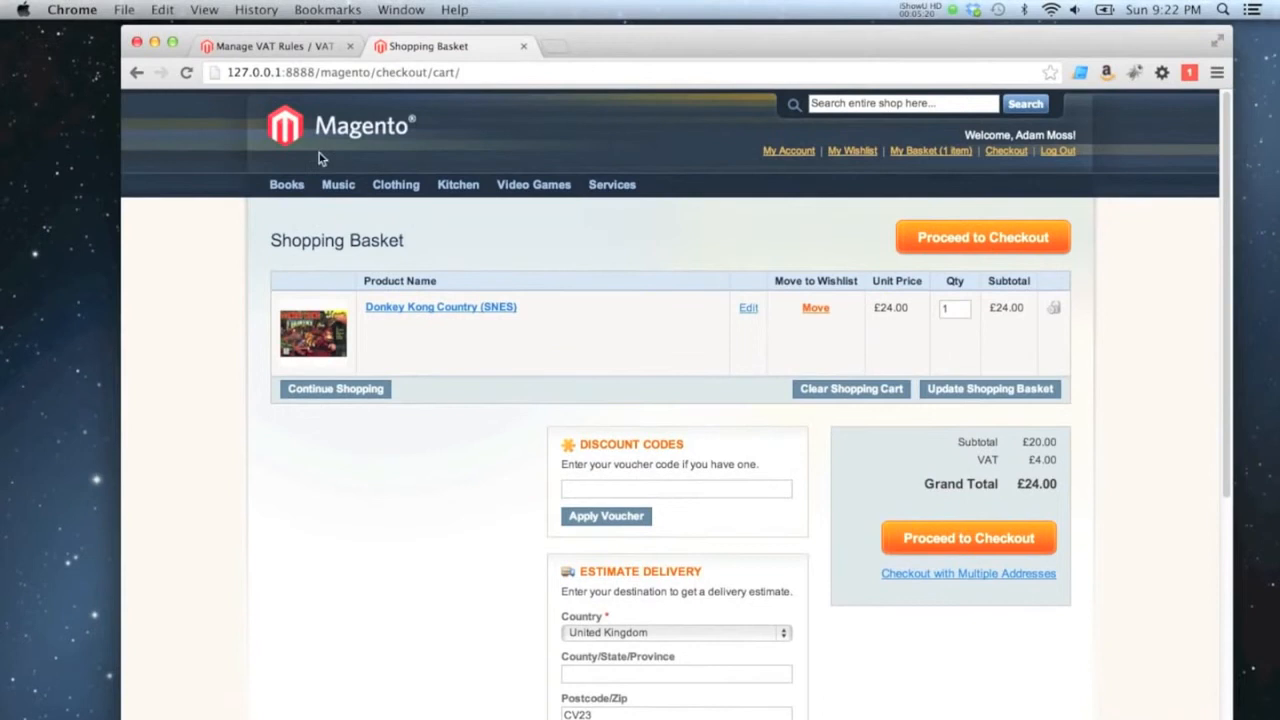
Return to the Magento admin panel and open the VAT settings under Sales in the system configuration.
click(268, 46)
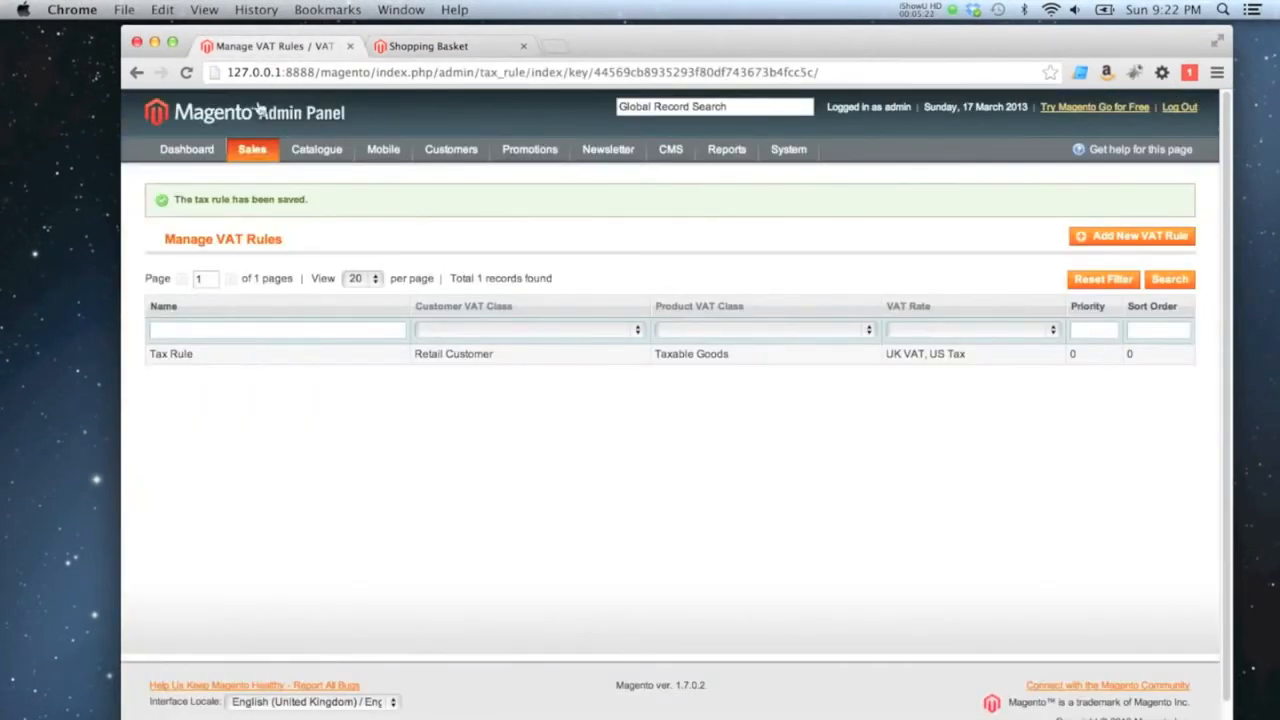
mouse_move(800, 158)
mouse_move(798, 222)
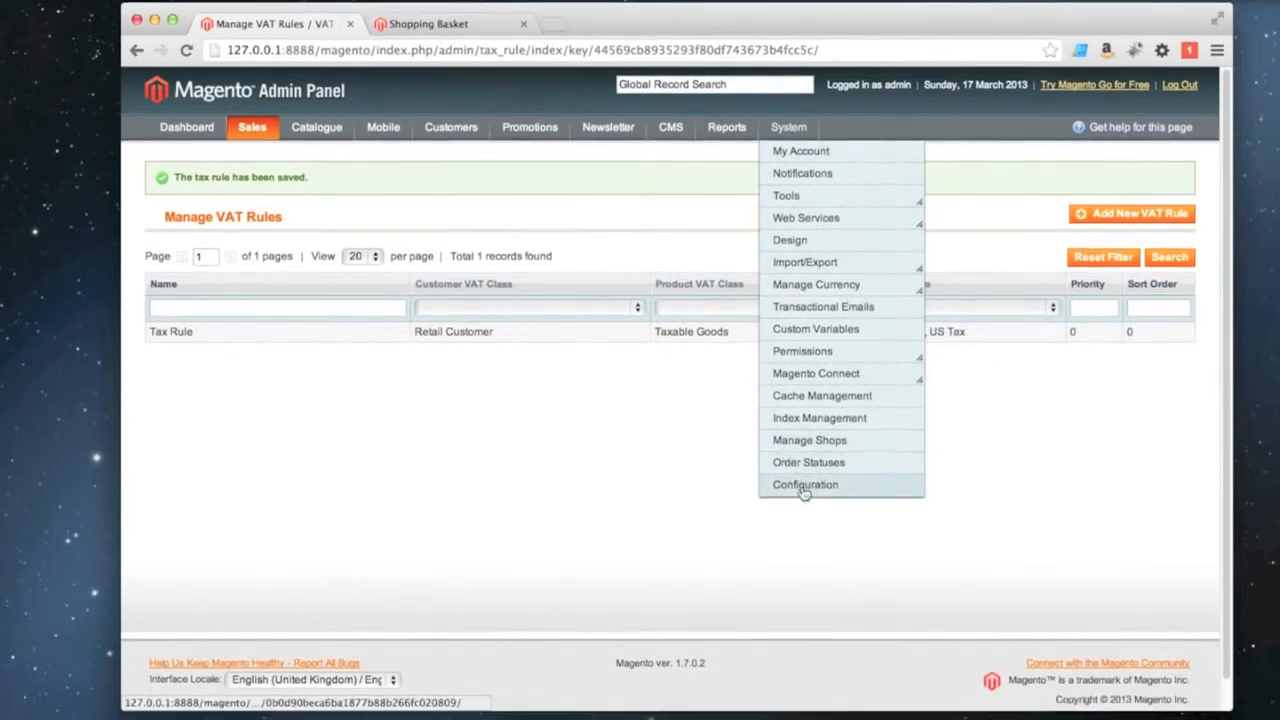
click(804, 488)
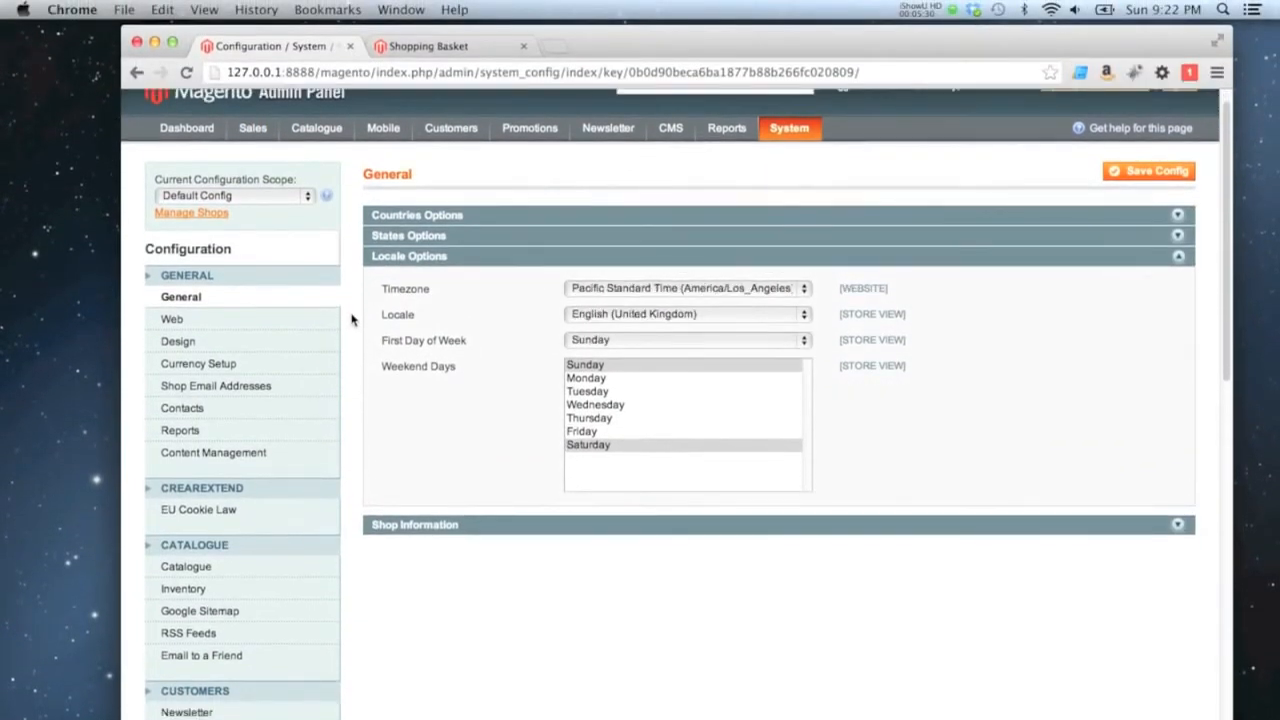
scroll(352, 320, down, 6)
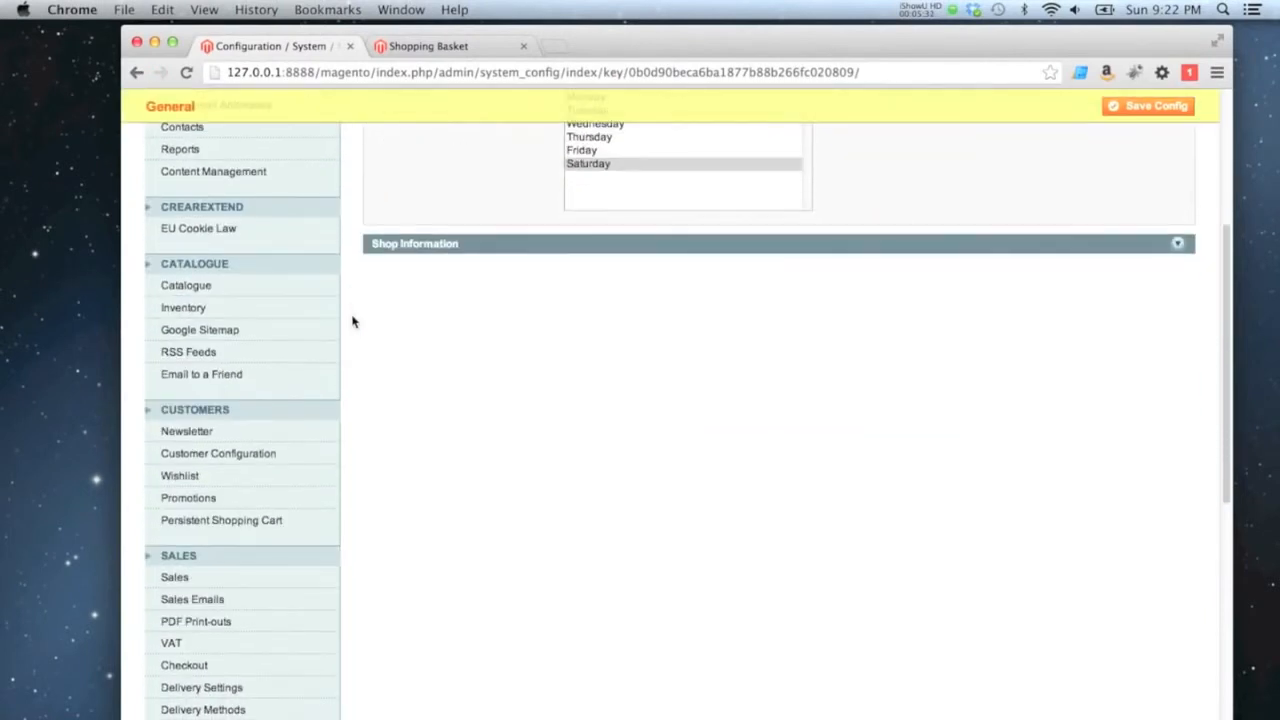
scroll(352, 321, down, 1)
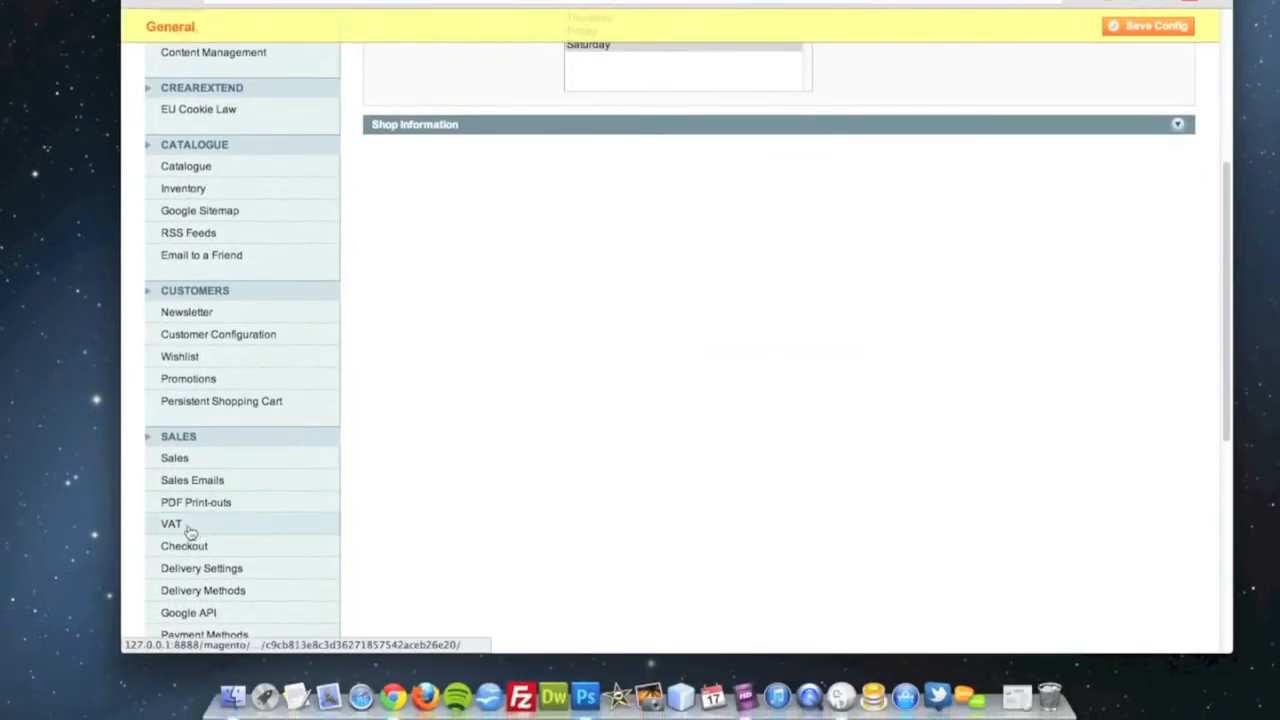
click(186, 531)
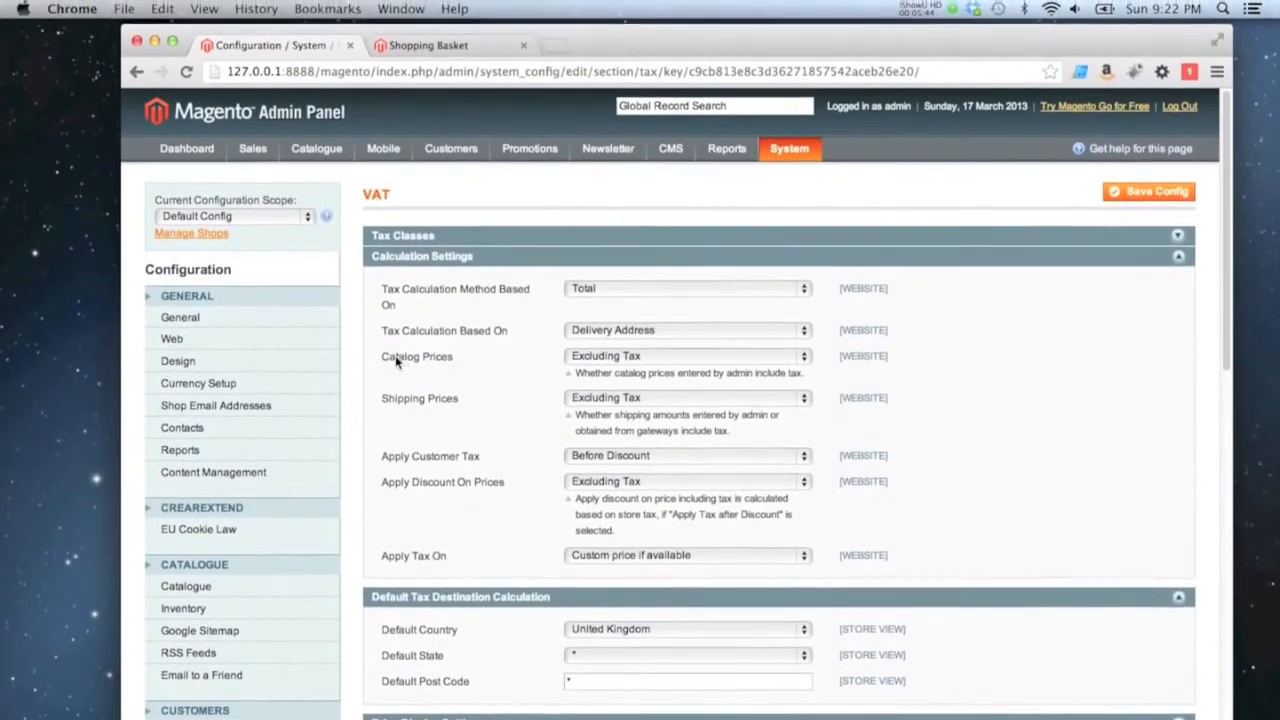
Set Catalog Prices to Including Tax in the VAT calculation settings and save the configuration.
click(588, 362)
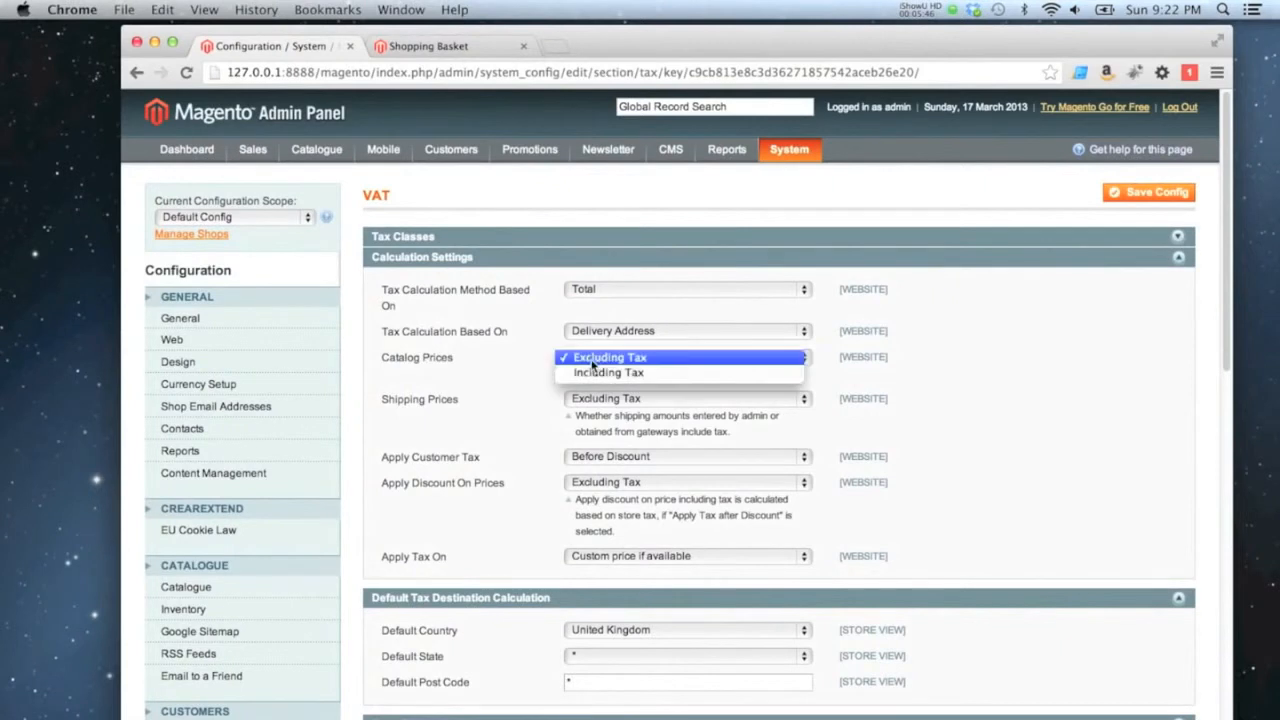
click(598, 366)
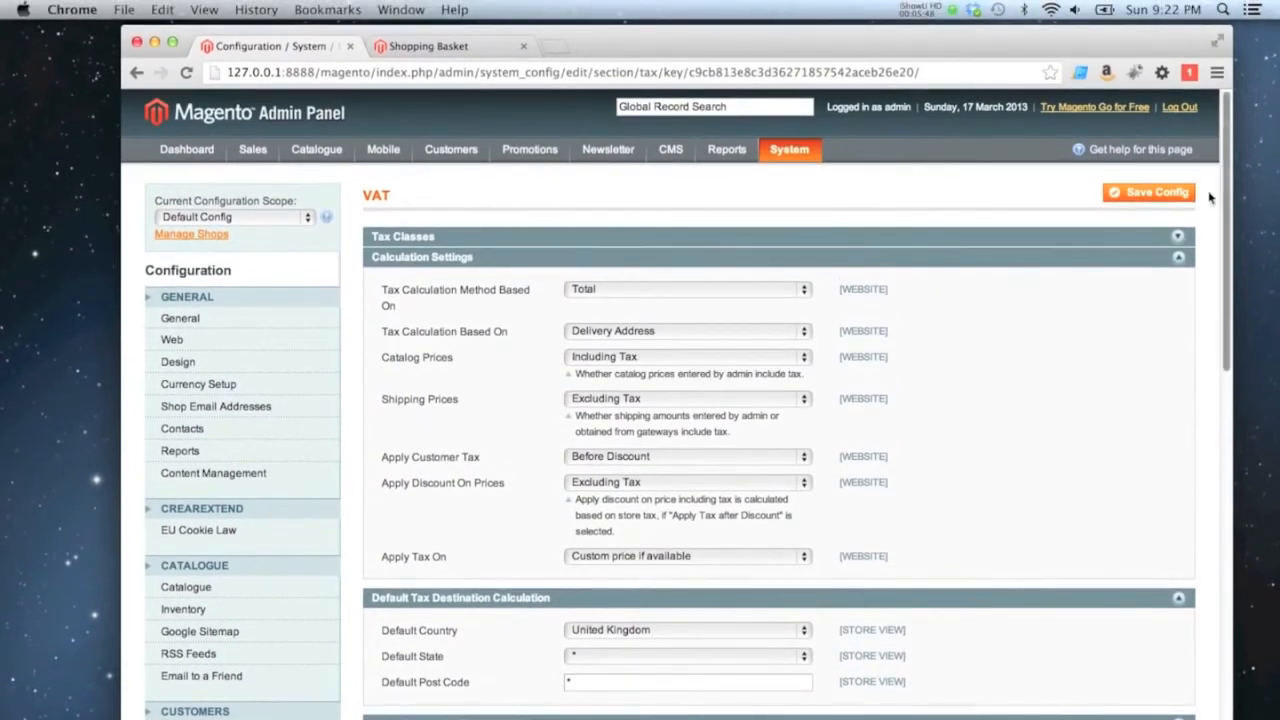
click(1178, 197)
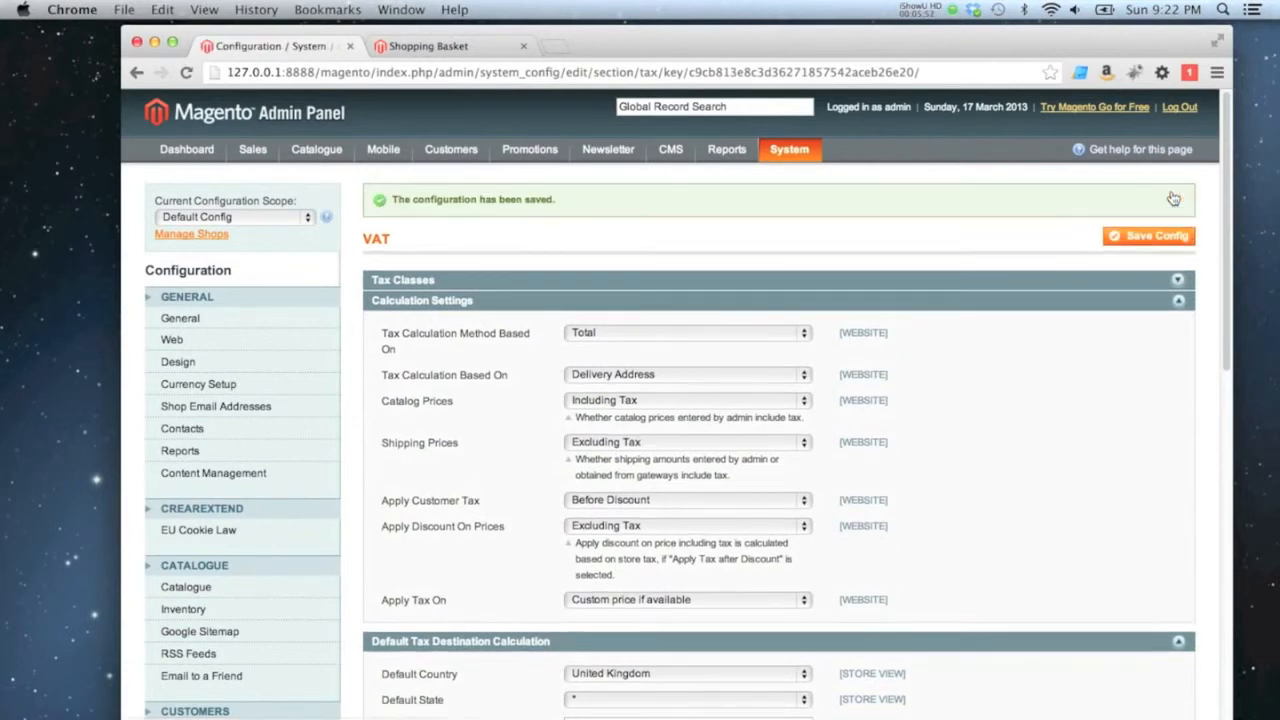
Reload the storefront shopping basket and examine its subtotal, VAT and grand total under the saved tax settings.
click(463, 50)
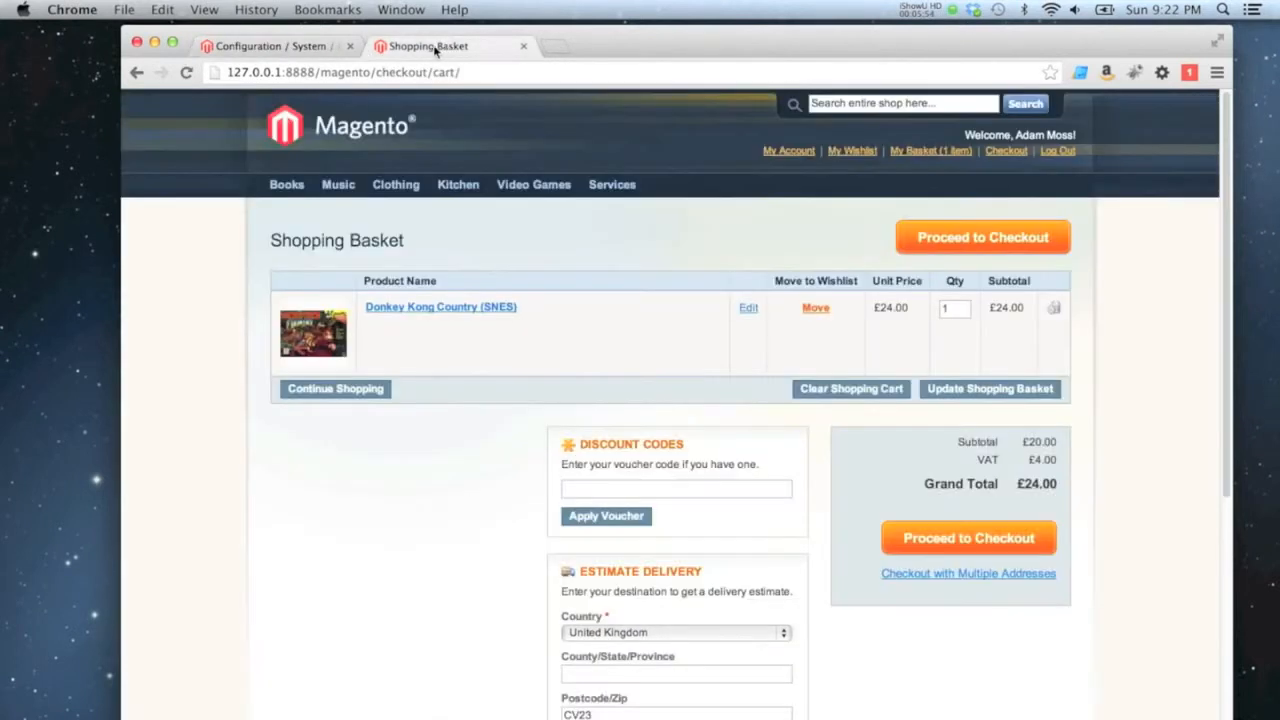
click(186, 73)
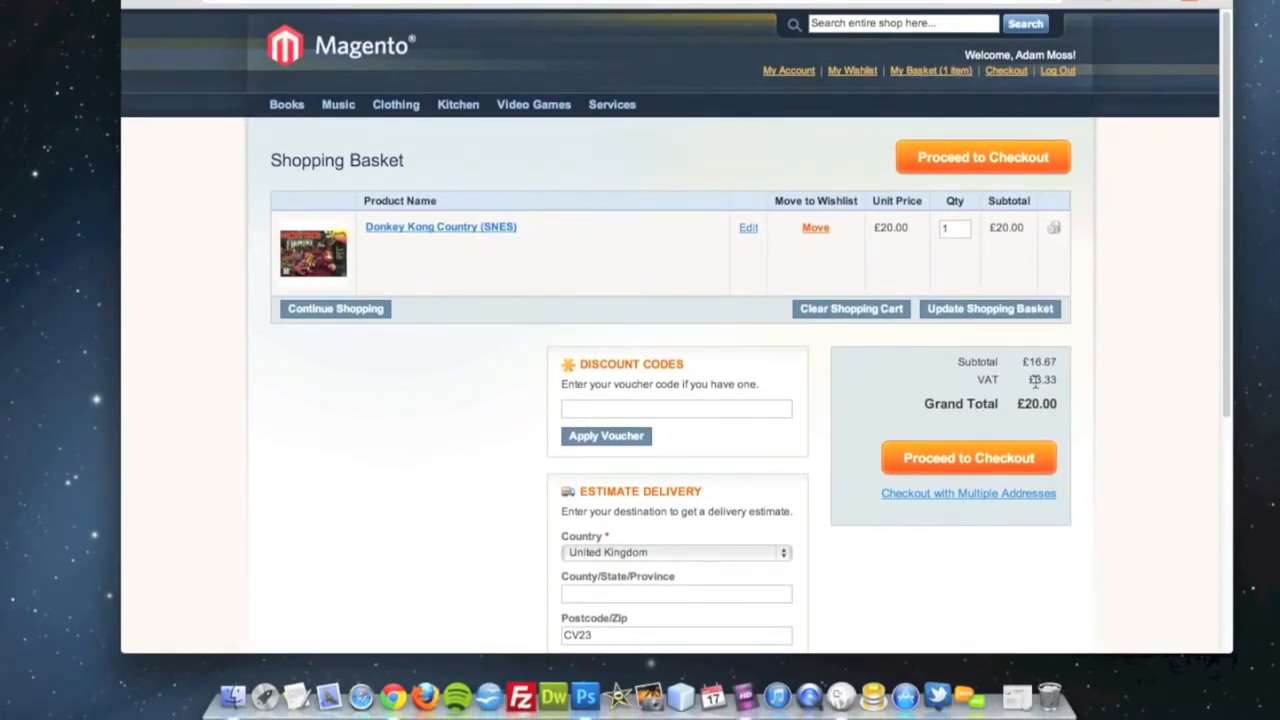
drag(1062, 386, 1038, 397)
click(1062, 390)
scroll(1029, 400, down, 2)
scroll(1083, 394, down, 2)
scroll(1083, 394, up, 2)
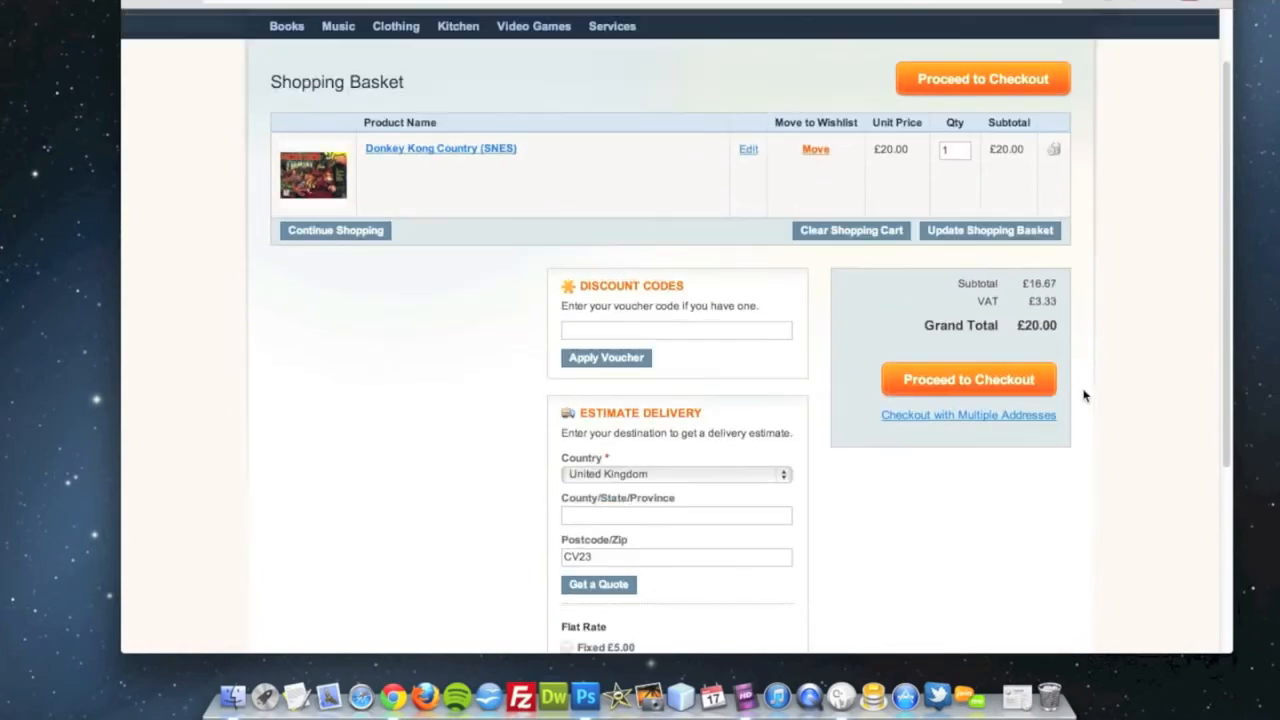
scroll(1083, 395, up, 2)
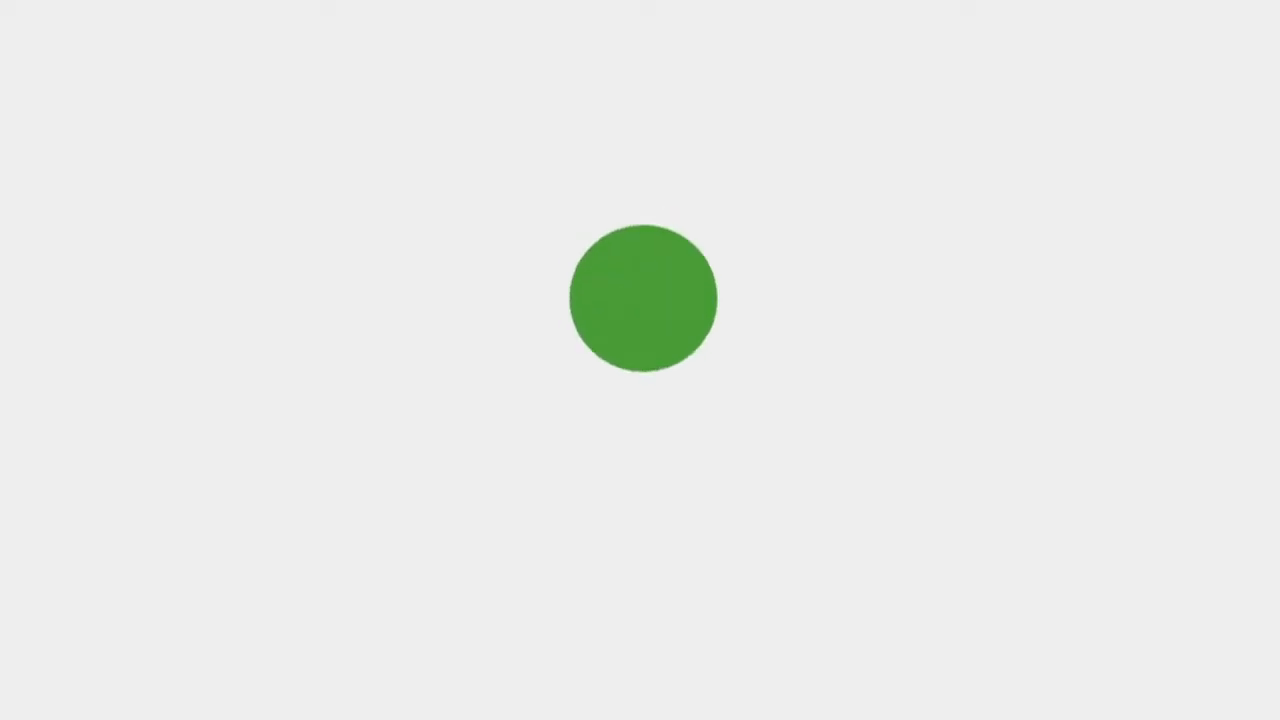